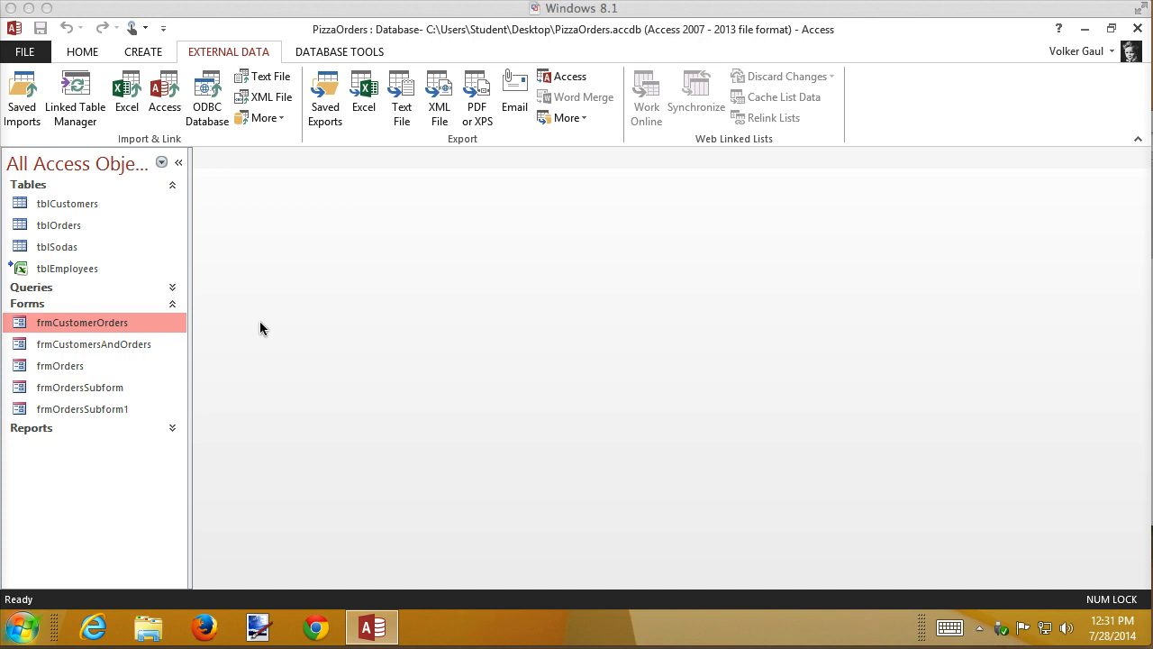
- Create a new query in Design View based on the tblOrders table
left_click(137, 52)
left_click(263, 91)
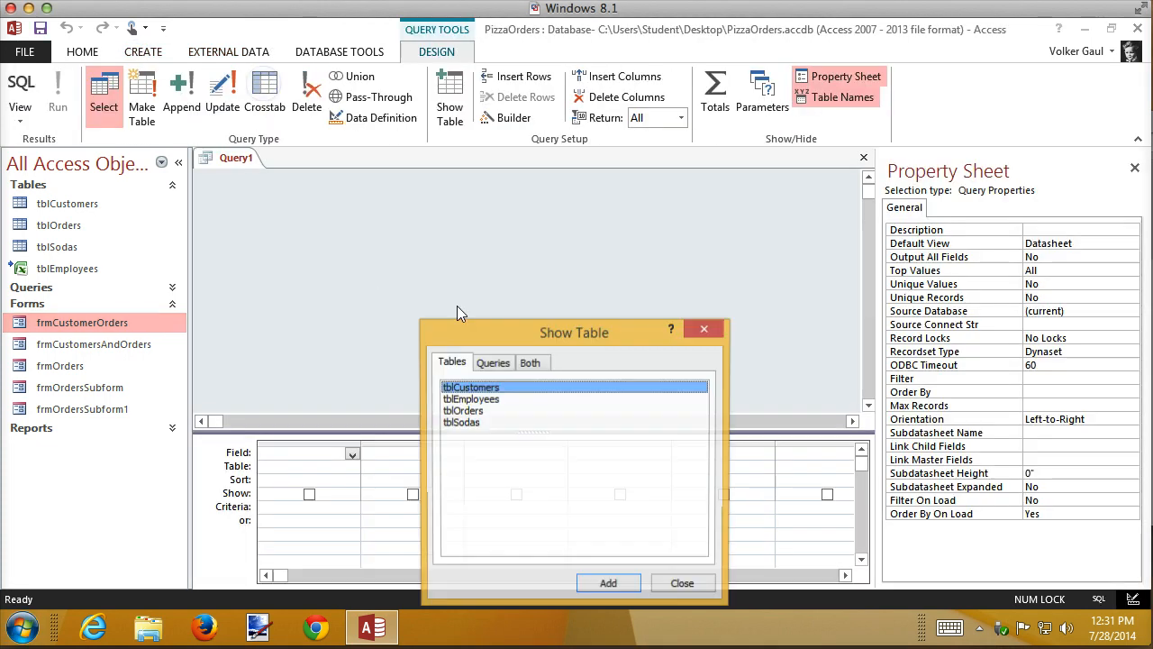
left_click(470, 412)
double_click(470, 415)
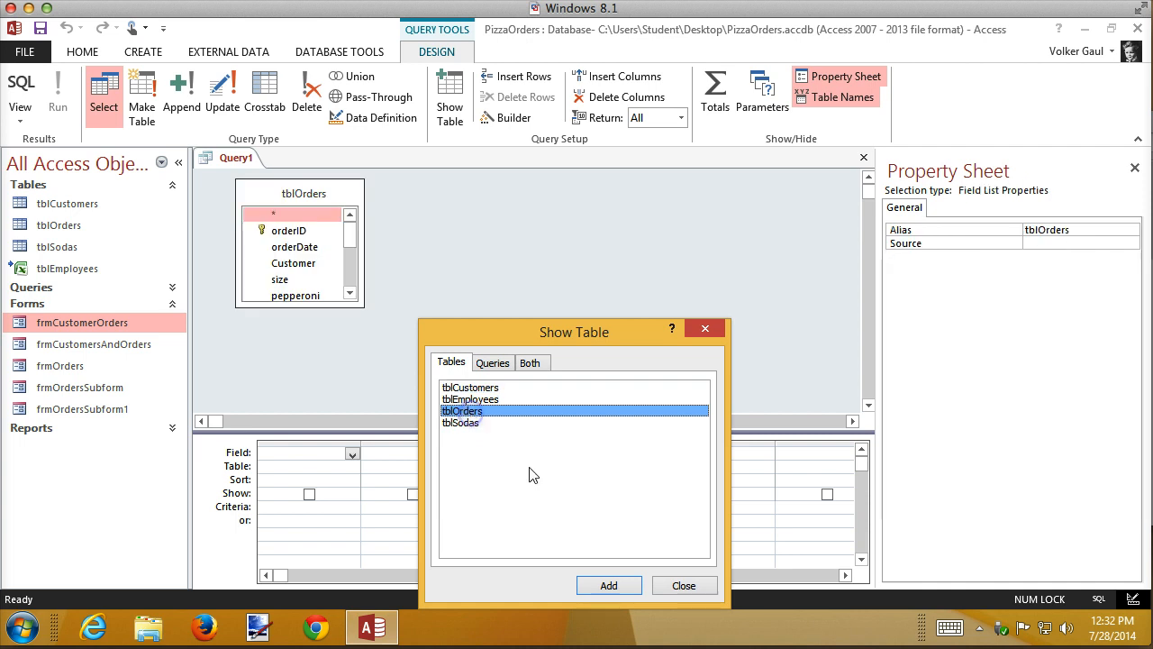
left_click(684, 586)
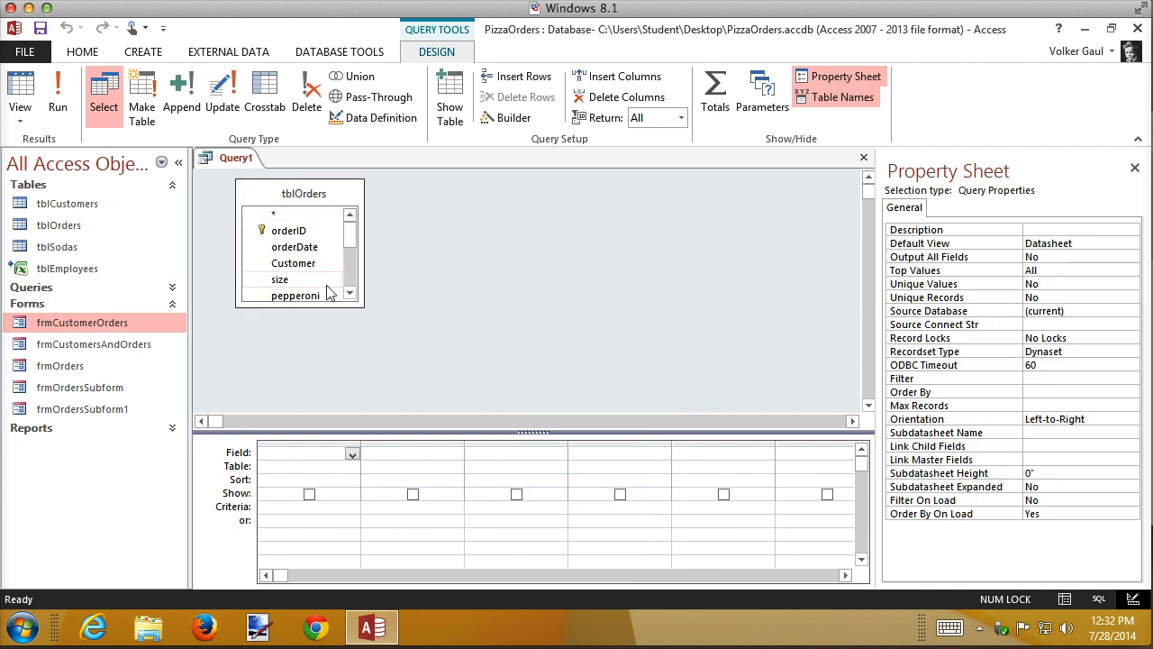
- Add the Customer, size and orderID fields from tblOrders to the query design grid, in that order
double_click(300, 263)
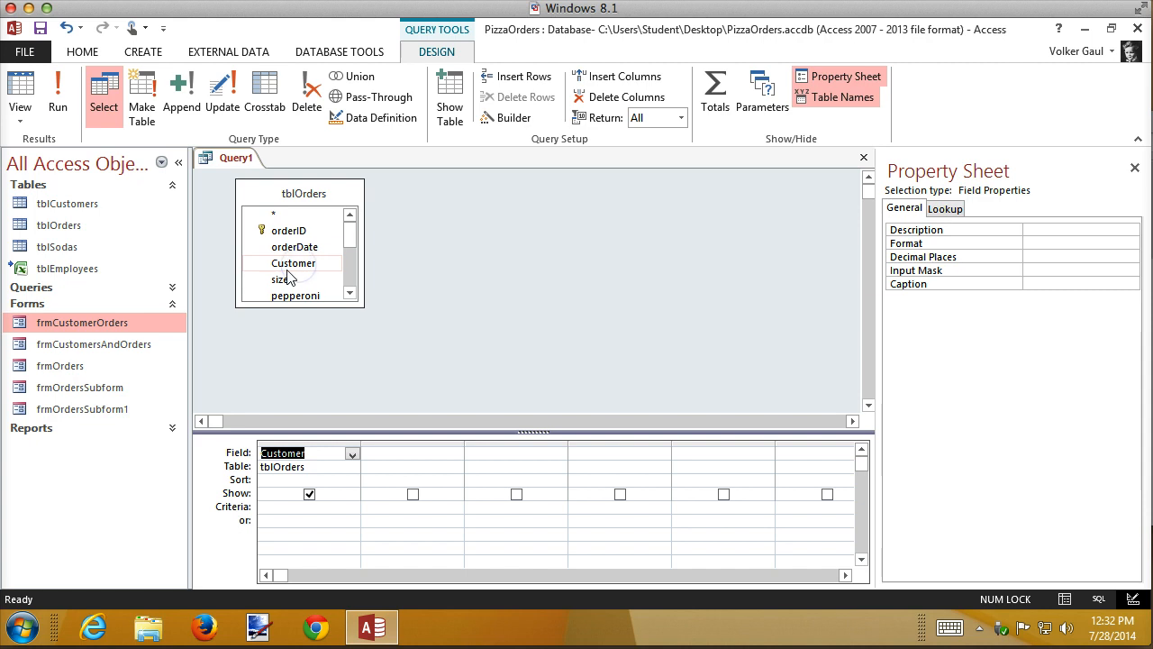
left_click(285, 282)
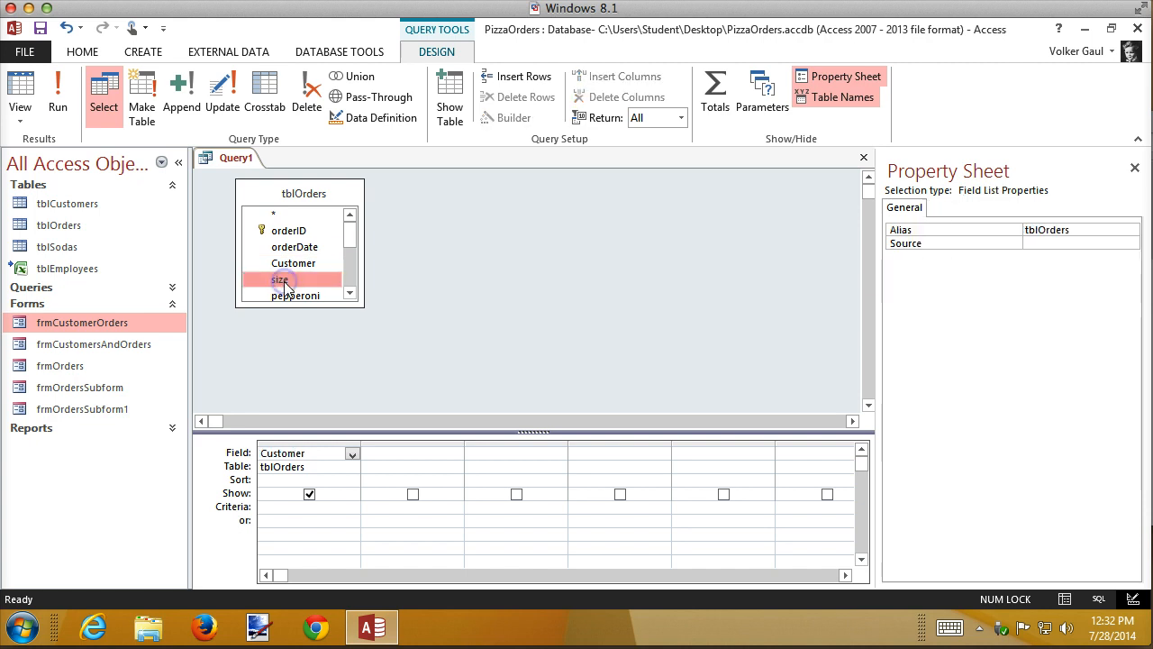
double_click(285, 282)
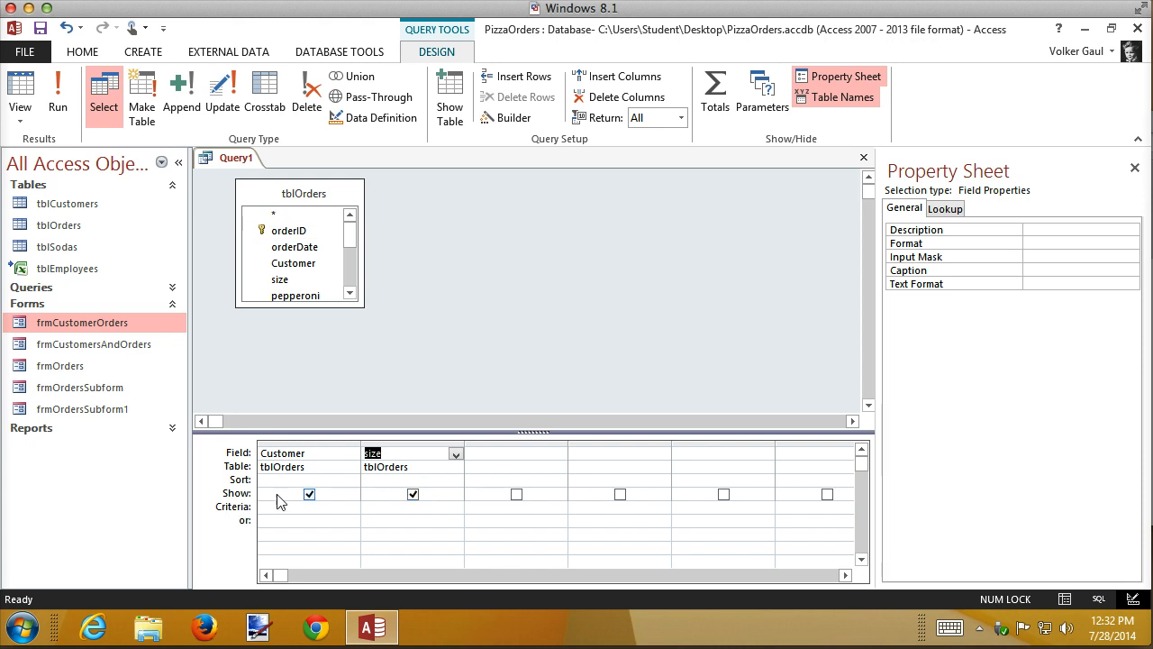
double_click(290, 232)
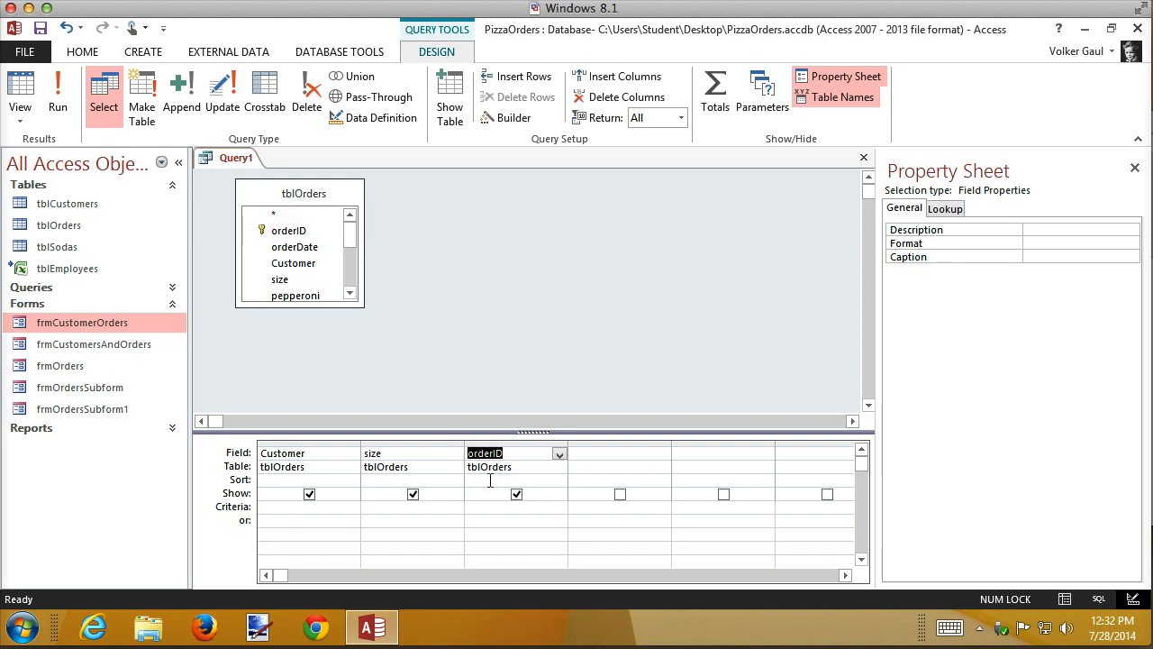
- Turn on totals for the query and set the orderID field to Count
left_click(717, 90)
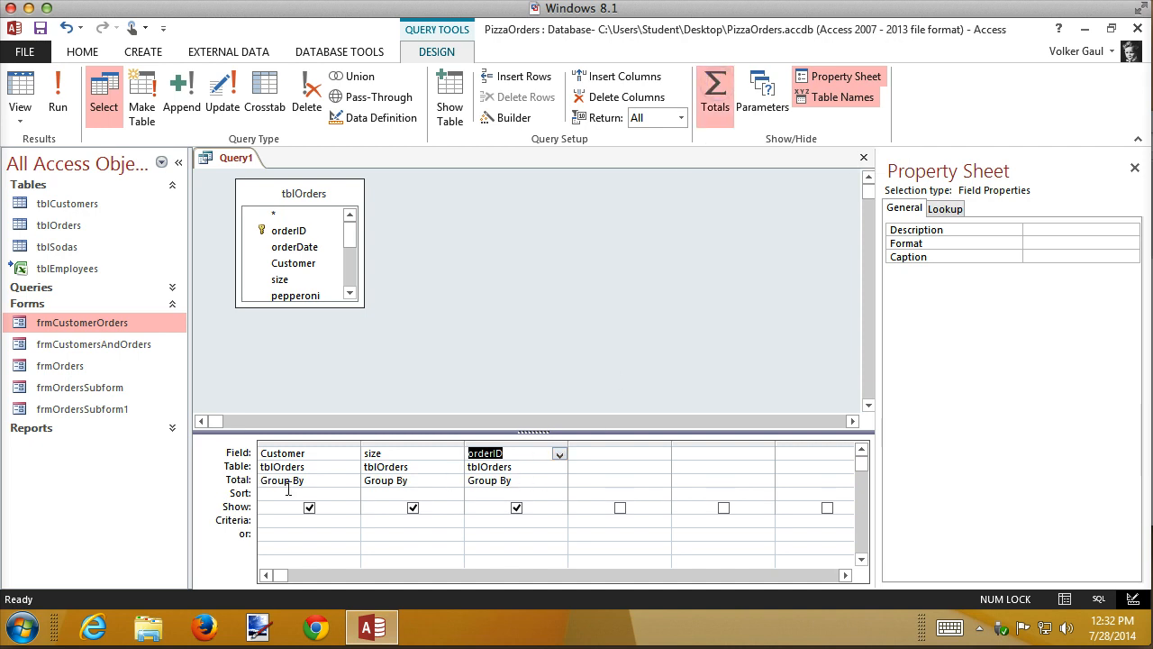
left_click(530, 480)
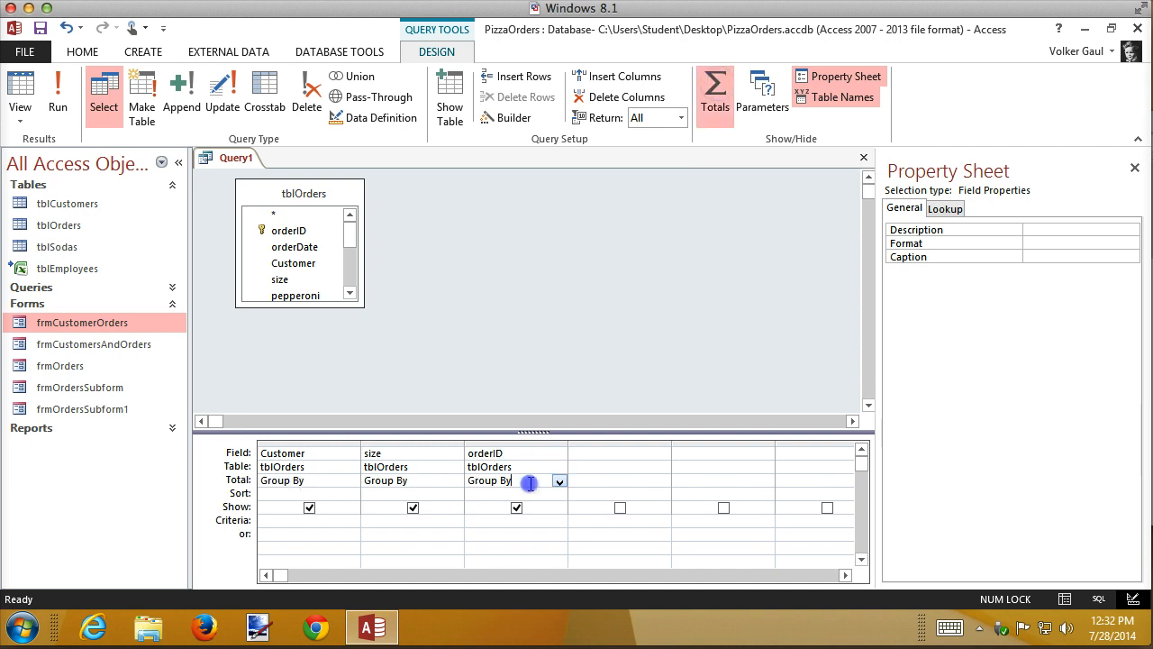
left_click(558, 484)
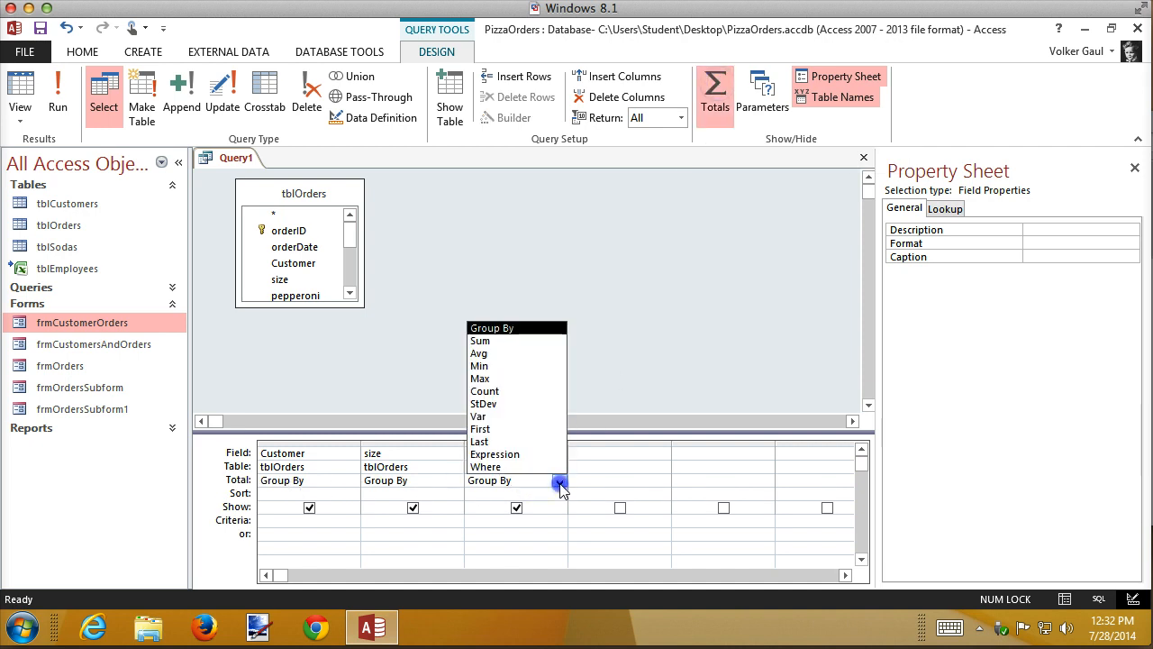
left_click(501, 391)
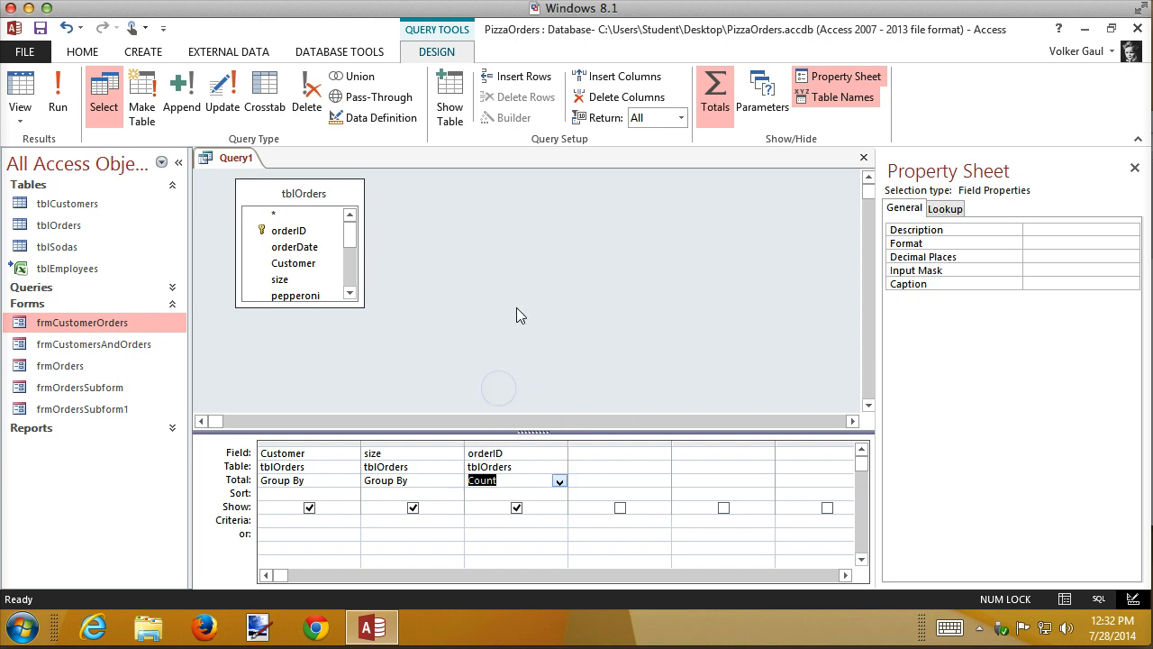
- Save the query as qryCustomerSizes, without replacing the existing qrySizeByCustomer query
left_click(41, 29)
type("qrySize")
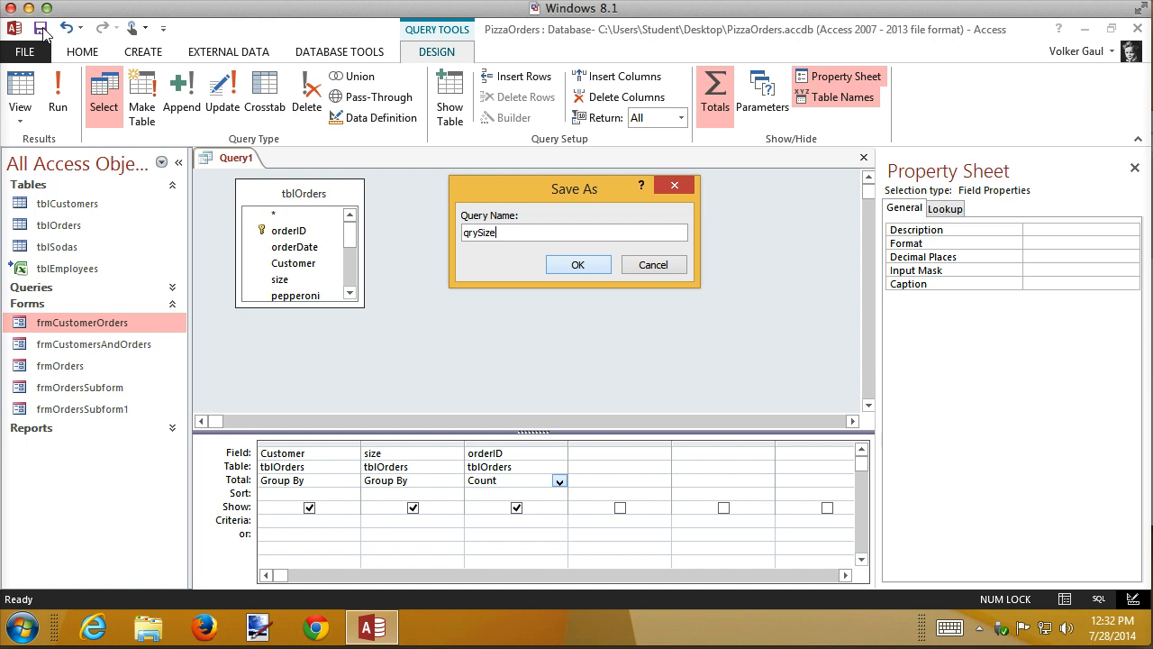
type("ByCustomer")
key("Return")
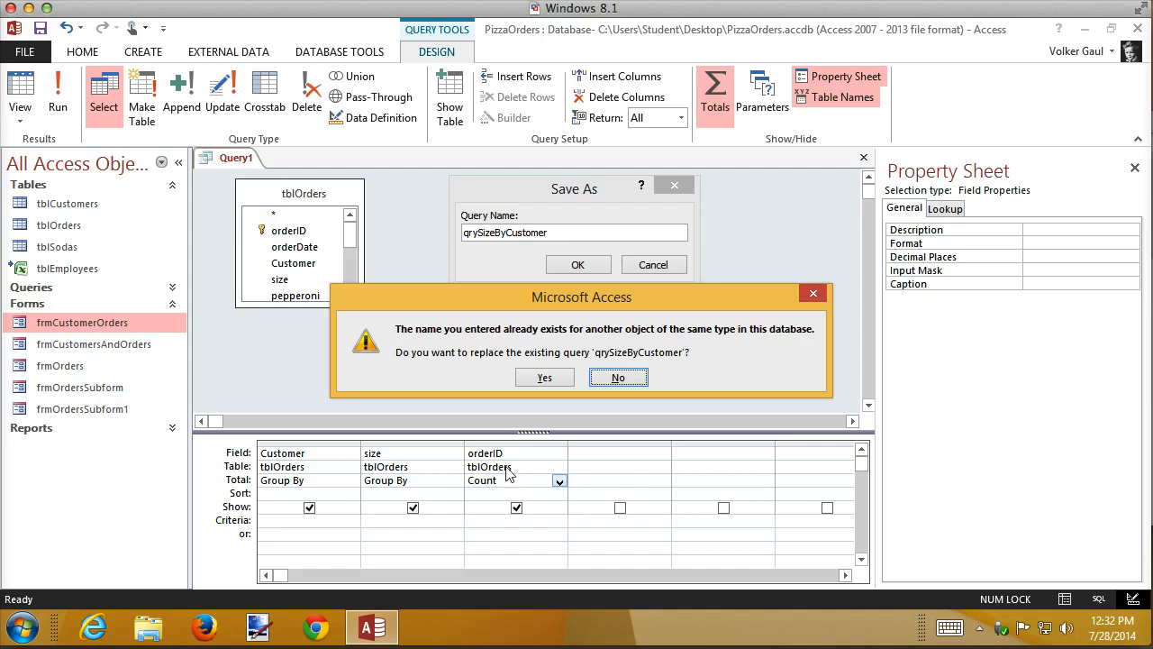
left_click(613, 381)
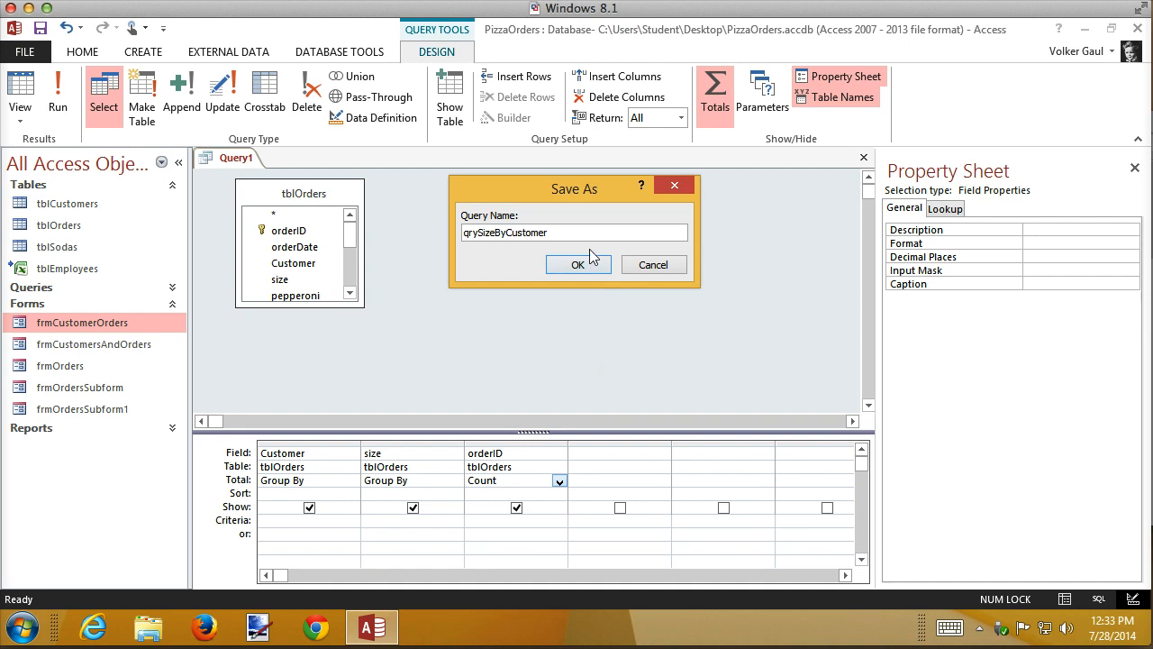
type("2")
left_click_drag(557, 233, 481, 233)
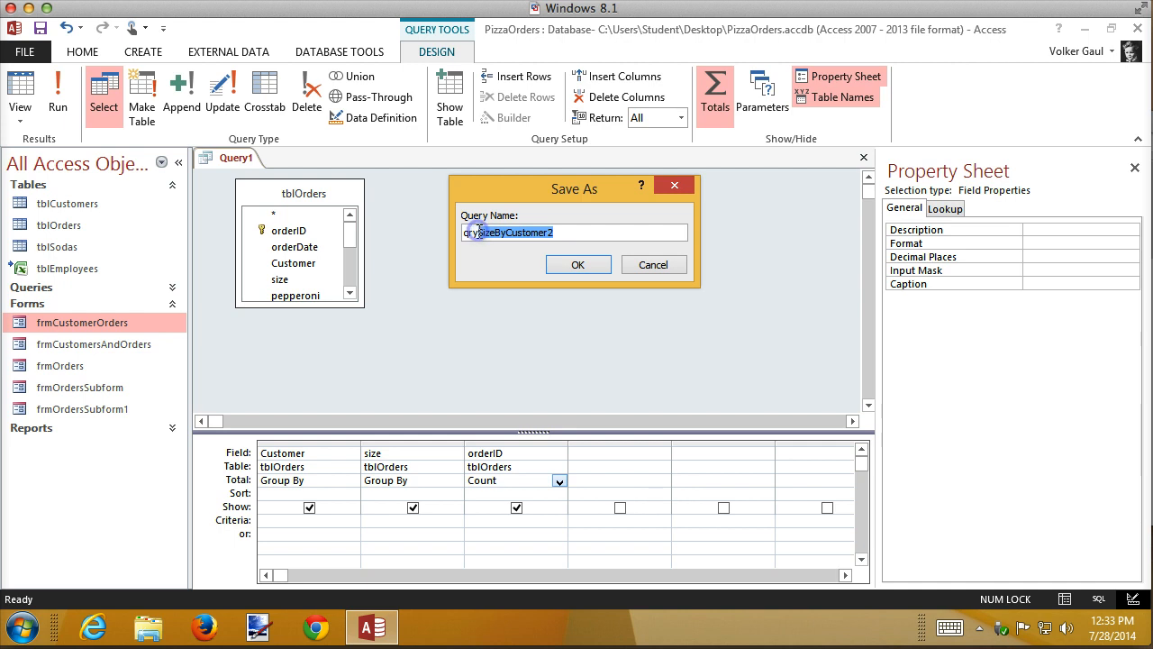
type("CustomerSizes")
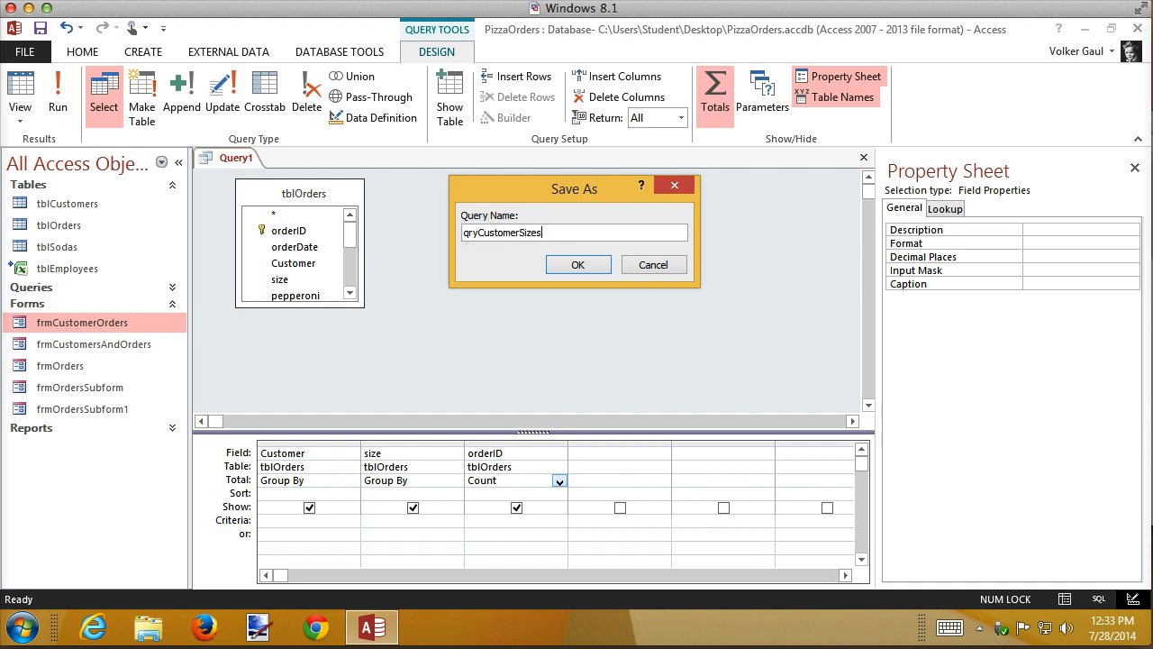
key("Return")
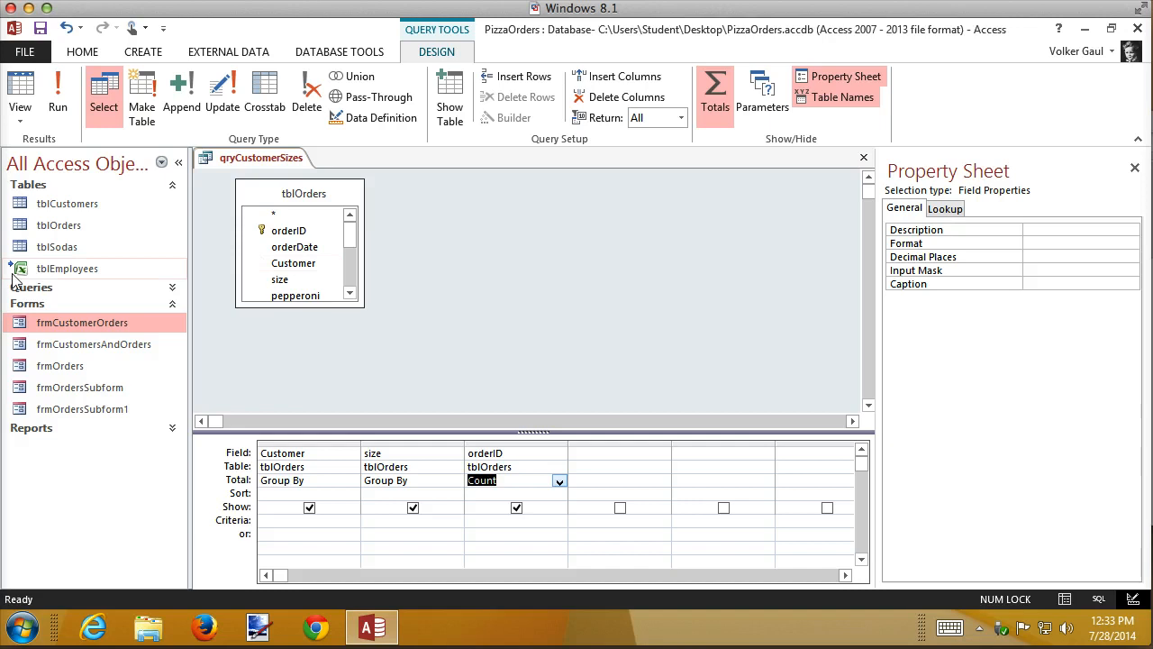
- Check for qryCustomerSizes among the database's queries, and close the query
left_click(171, 287)
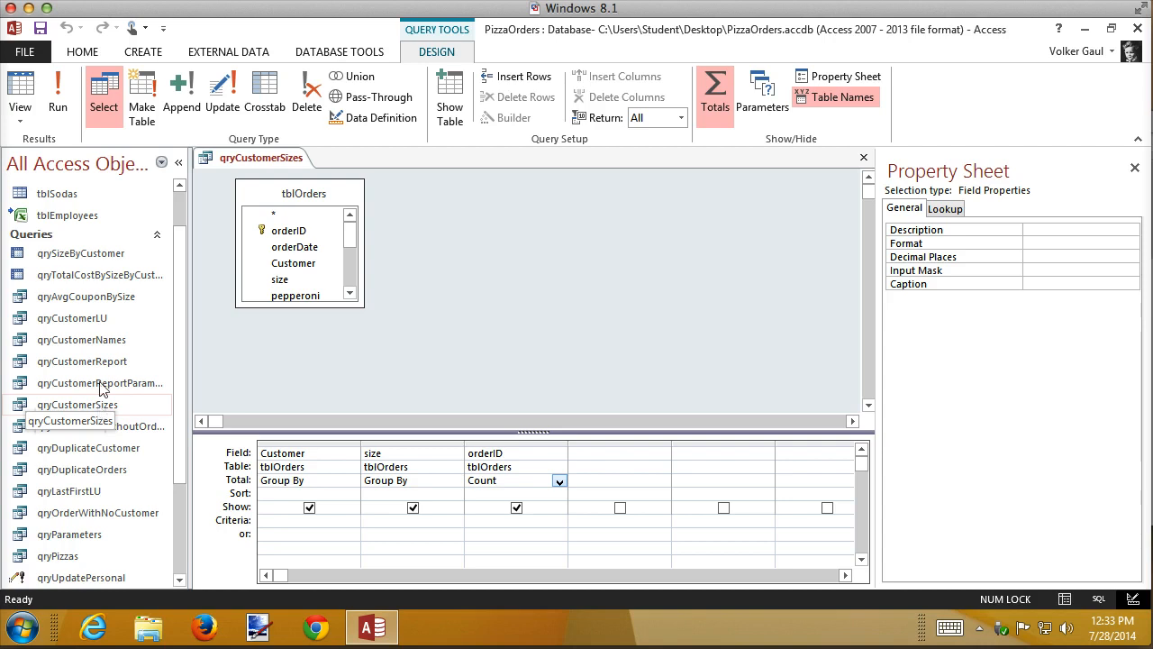
left_click(156, 237)
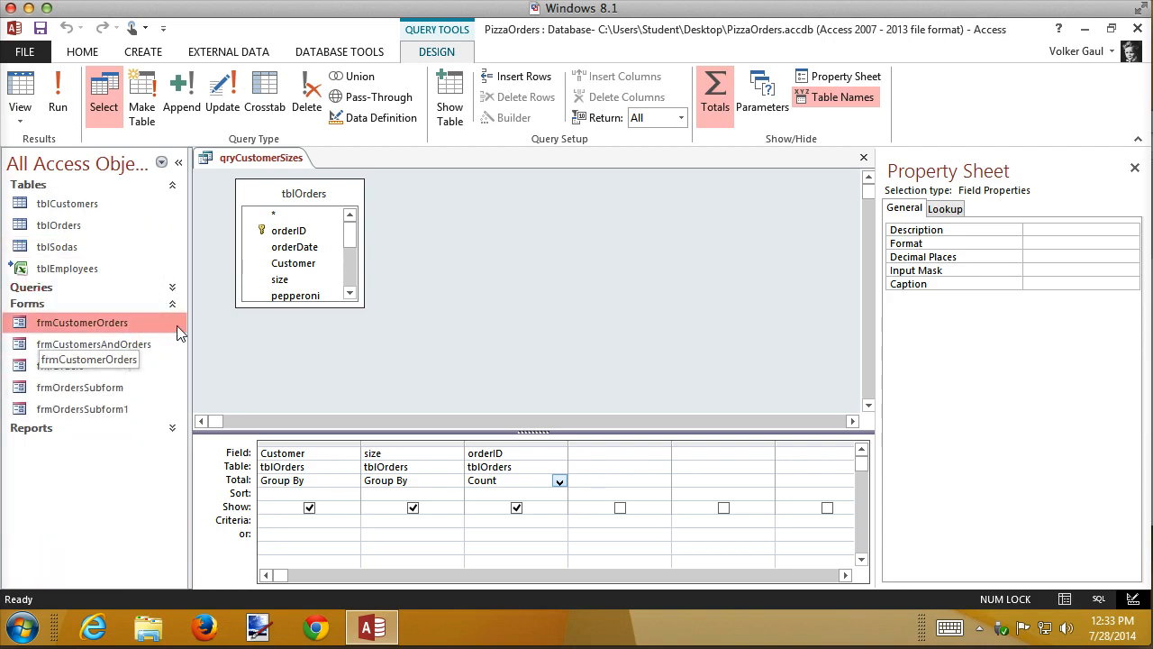
left_click(863, 160)
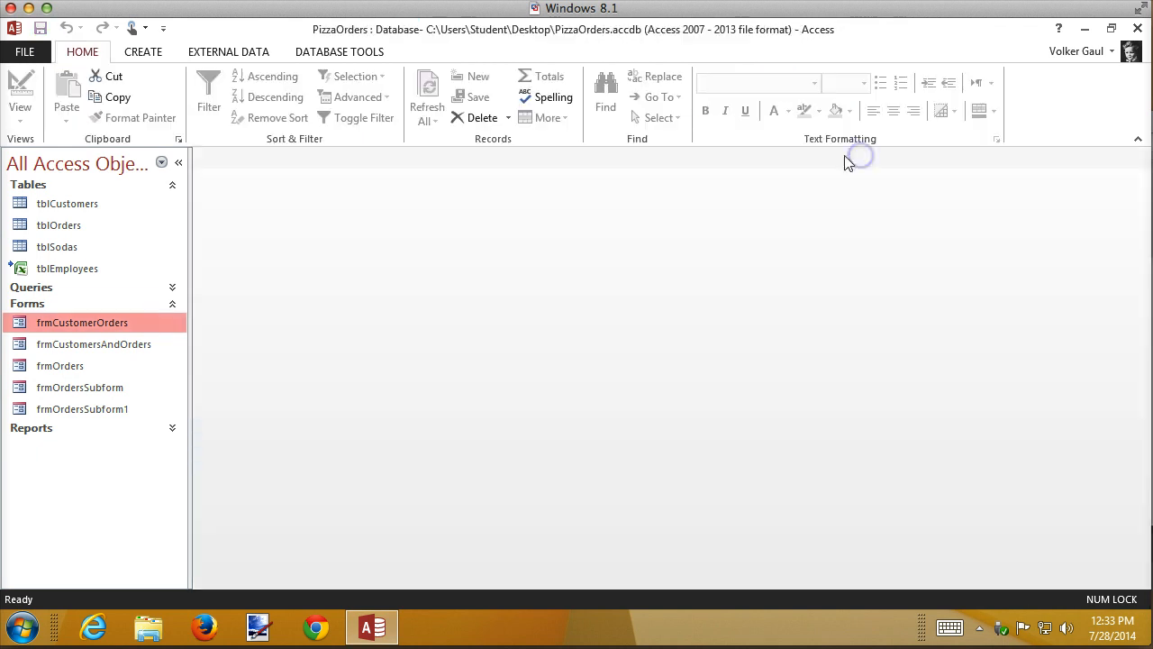
- Open the frmCustomerOrders form and browse through the customer records up to the fifth one
double_click(86, 324)
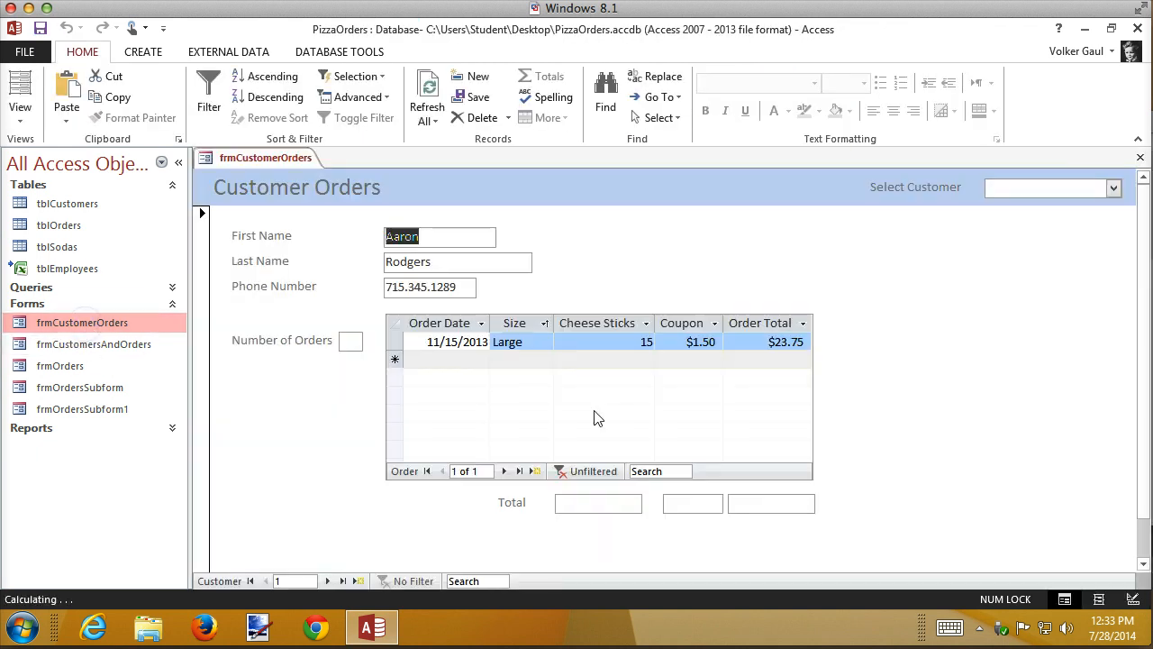
left_click(328, 581)
left_click(328, 581)
left_click(328, 581)
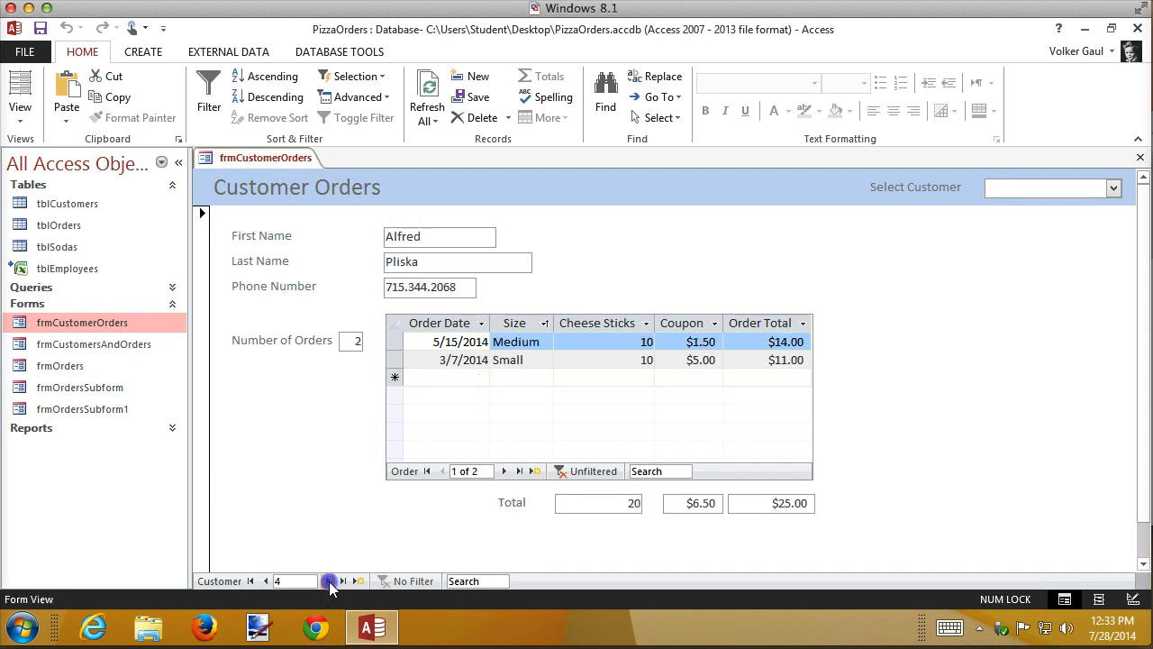
left_click(328, 581)
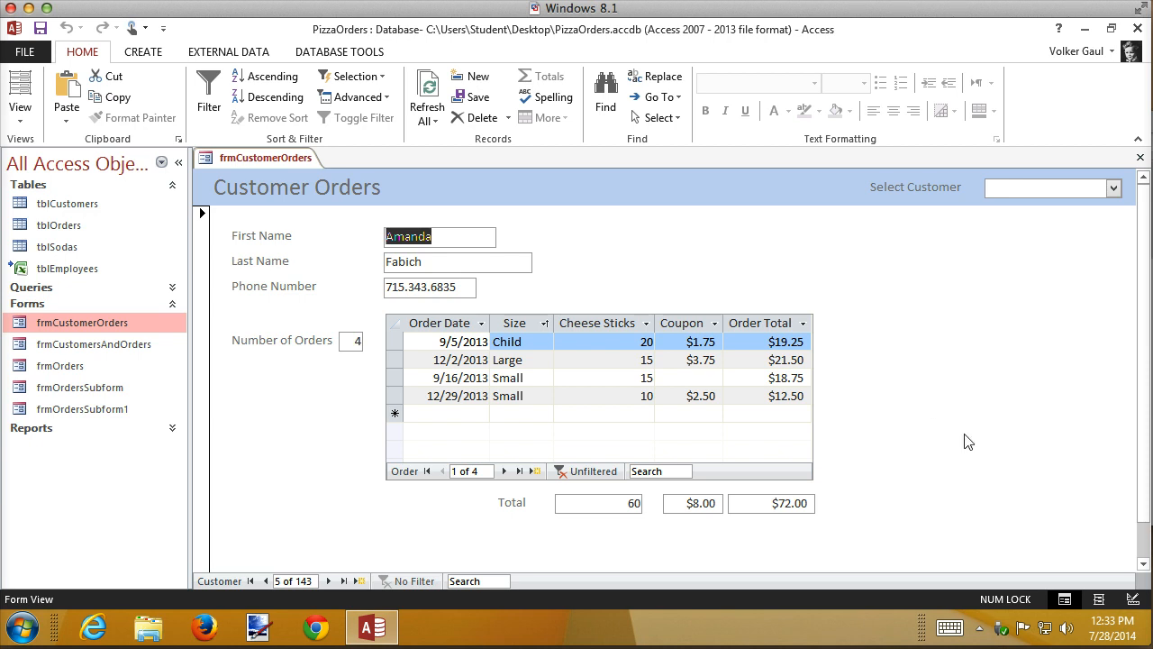
- Show the frmCustomerOrders form in Design View without the Property Sheet and widen it to about 10.5 inches
left_click(1133, 601)
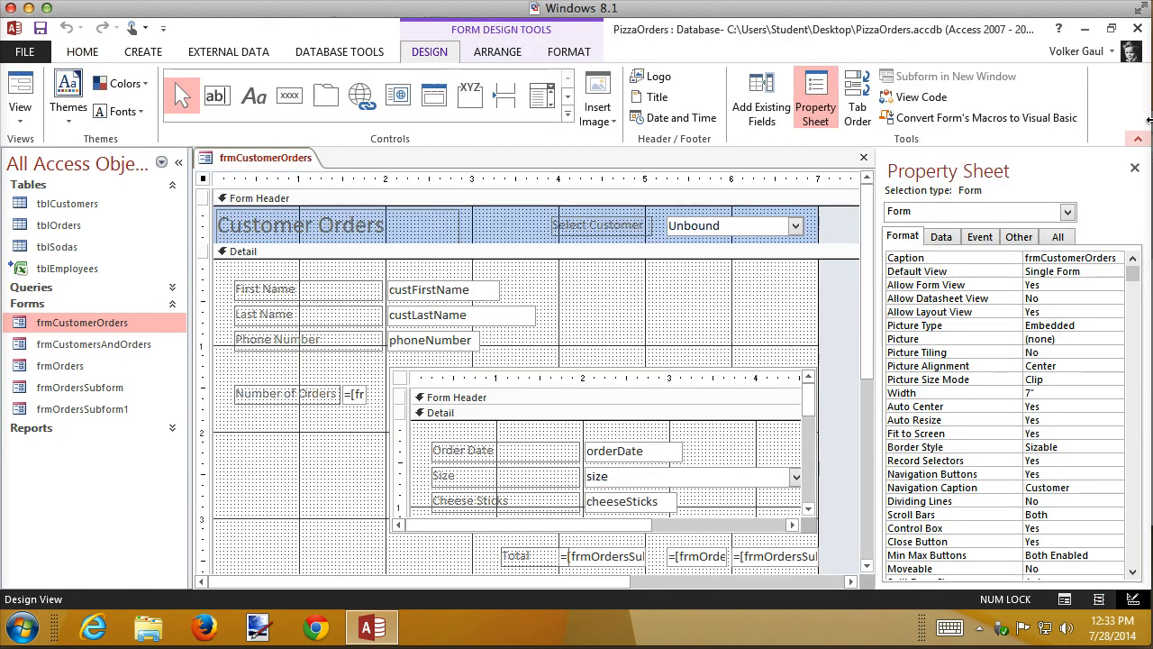
left_click(1137, 168)
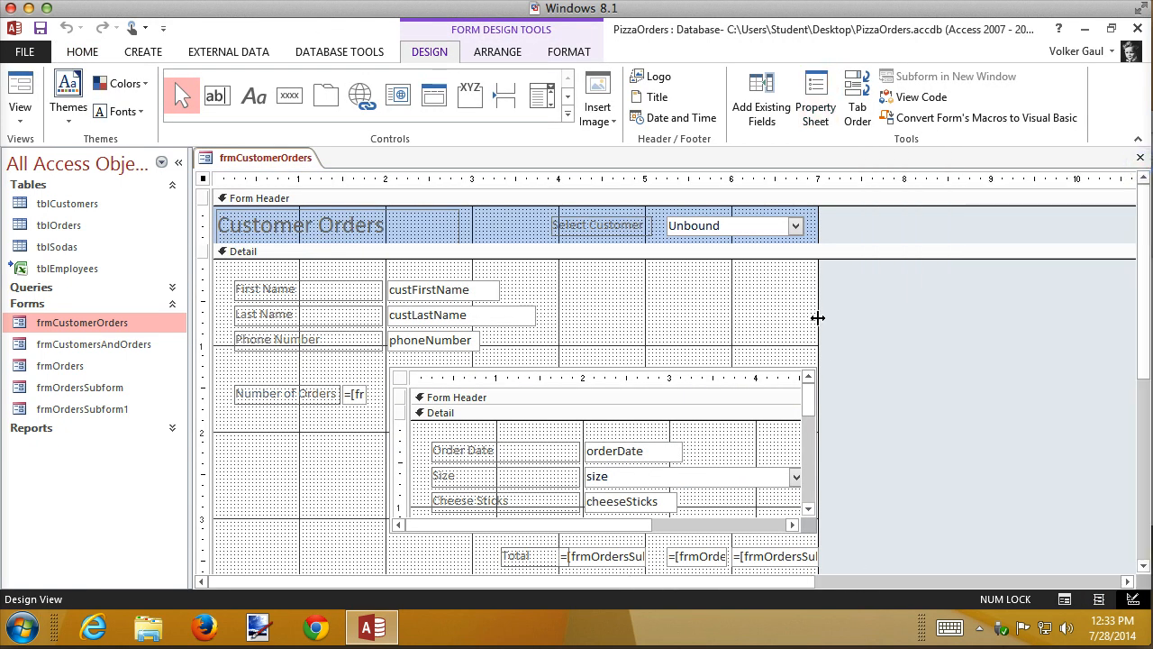
mouse_move(818, 318)
left_mouse_down()
mouse_move(1139, 318)
mouse_move(1063, 323)
left_mouse_up()
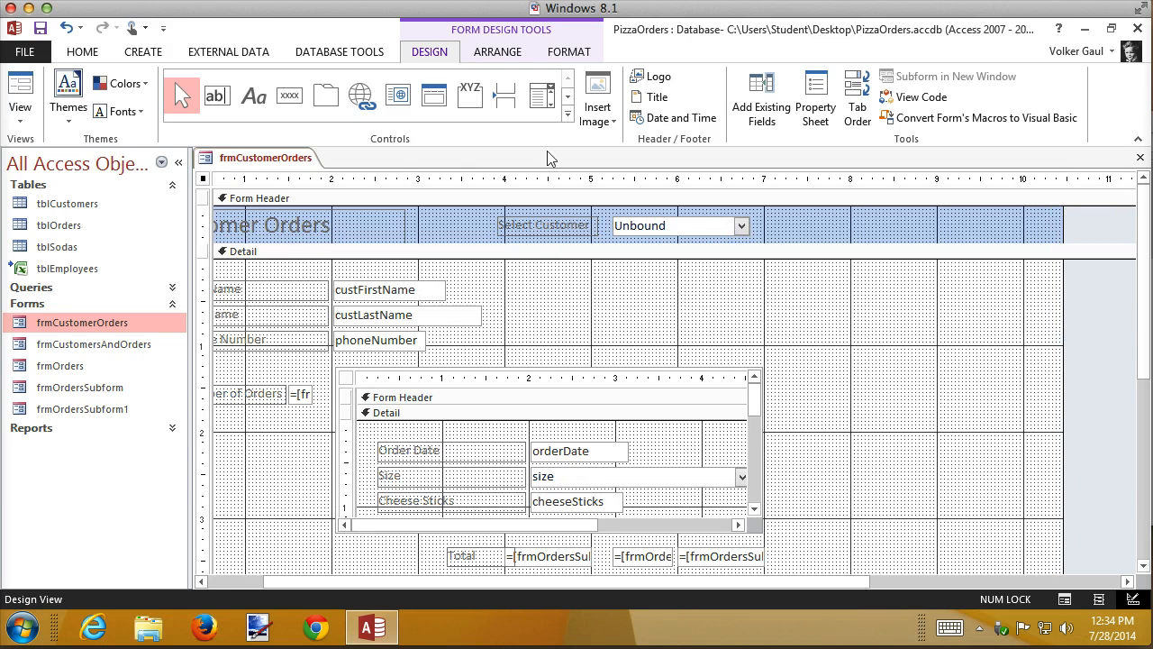
- Insert a chart in the form's empty area beside the orders subform, using qryCustomerSizes as its data source
left_click(566, 114)
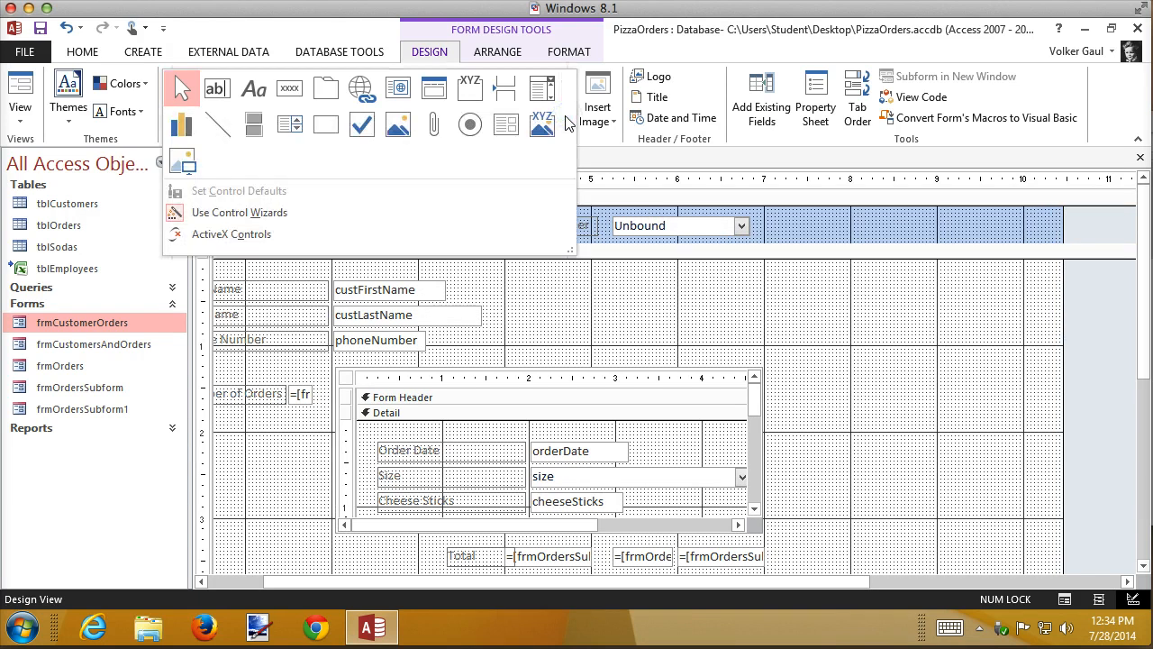
left_click(189, 124)
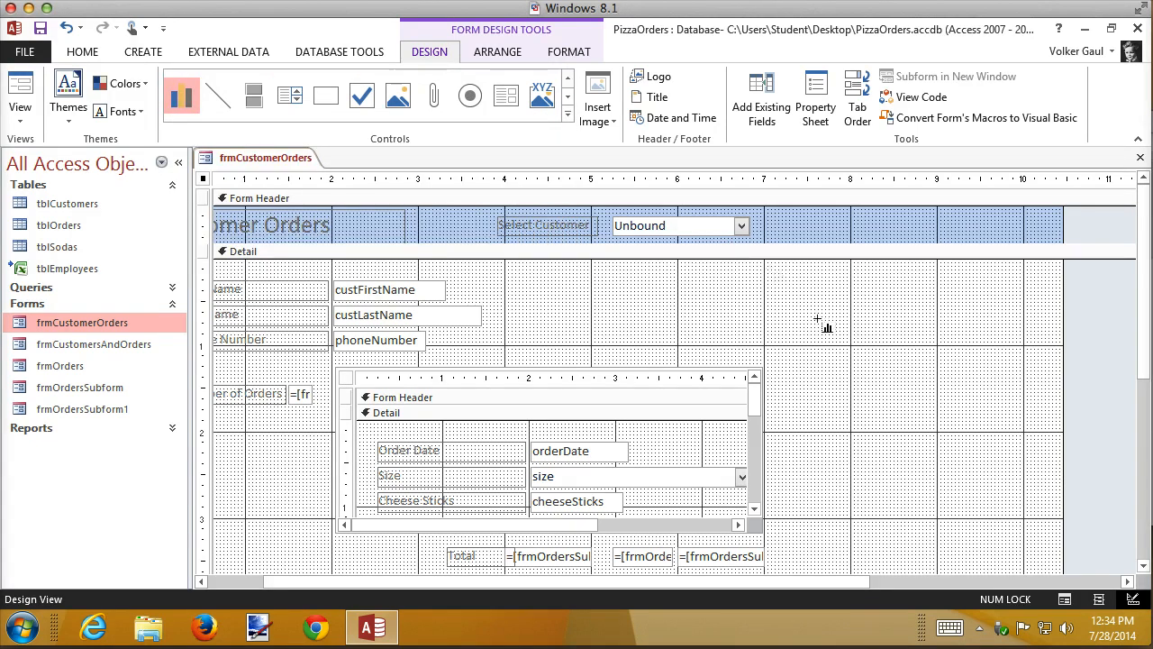
left_click(783, 372)
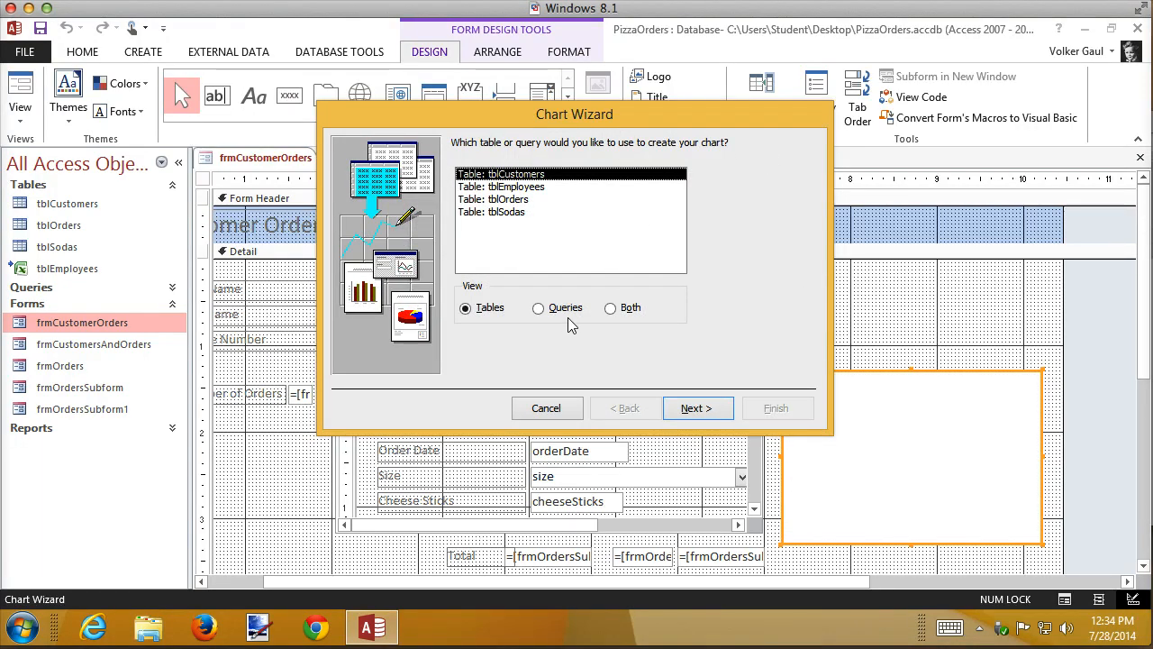
left_click(540, 308)
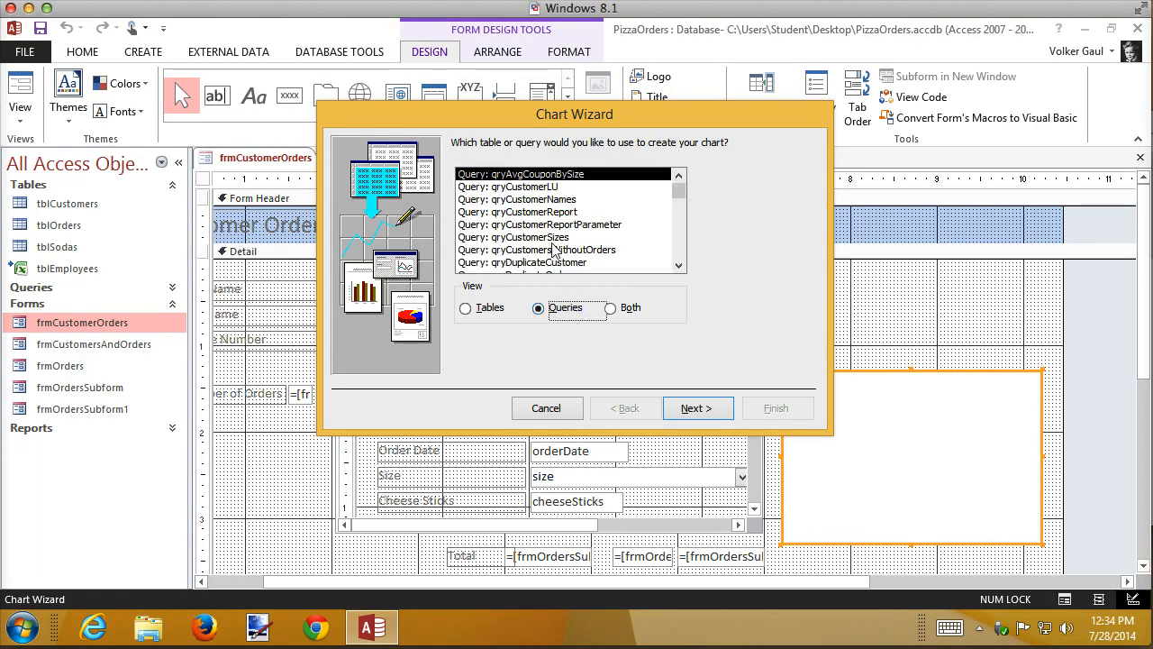
left_click(553, 239)
left_click(721, 409)
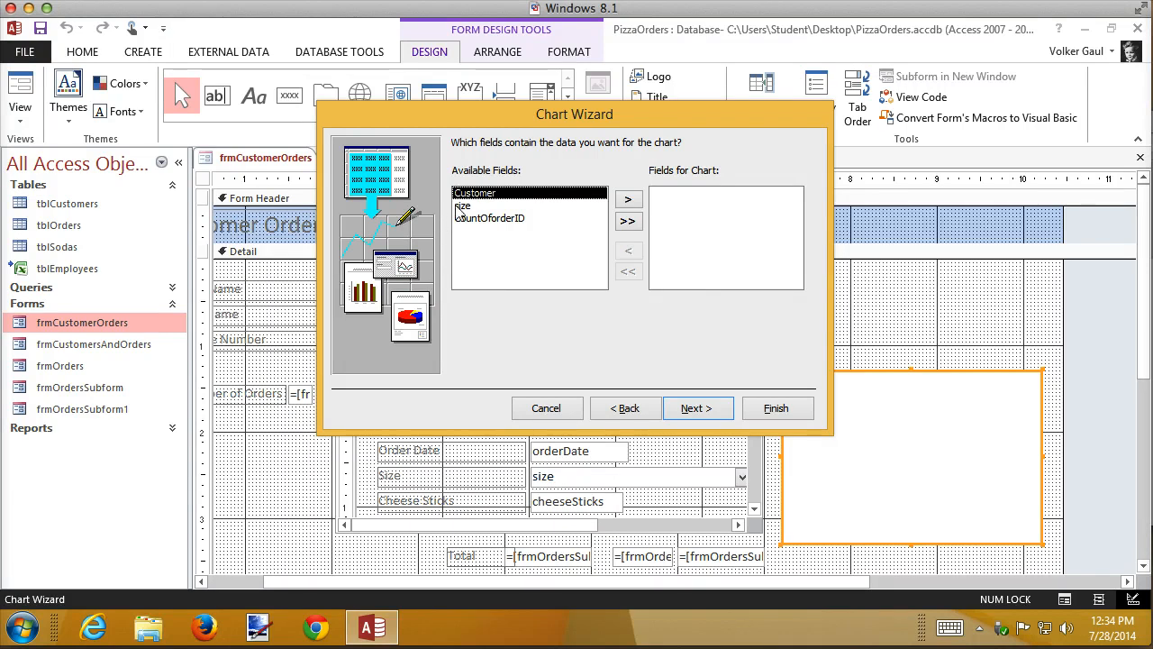
- Include the size and CountOforderID fields in the chart and continue to the chart type choice
left_click(459, 207)
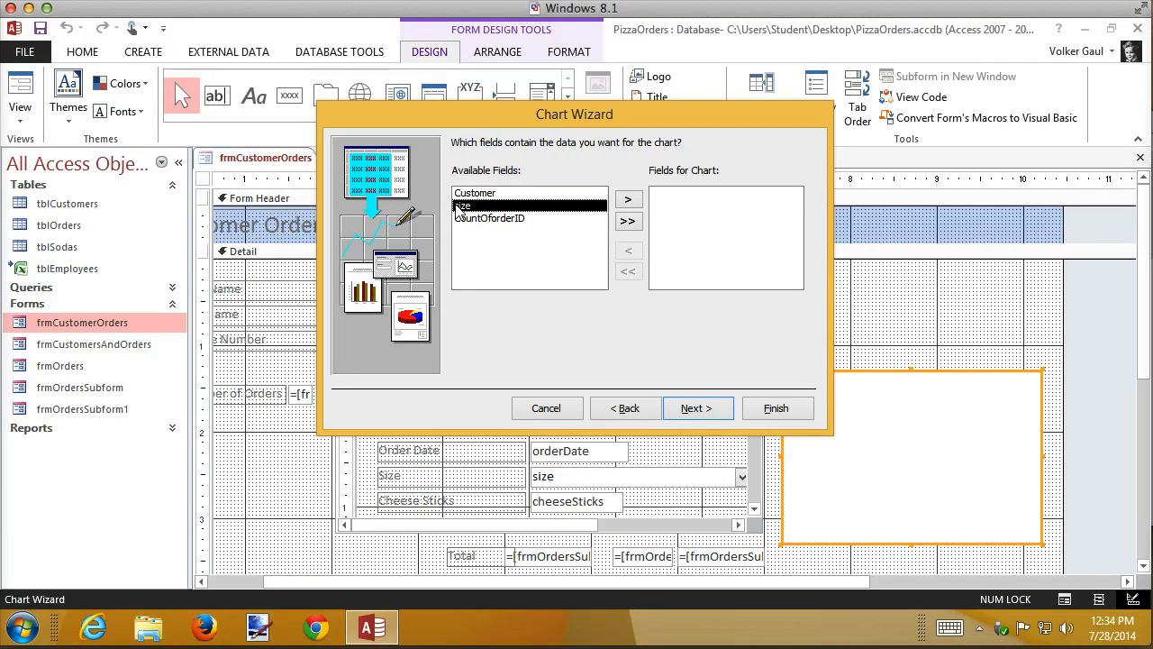
left_click(628, 200)
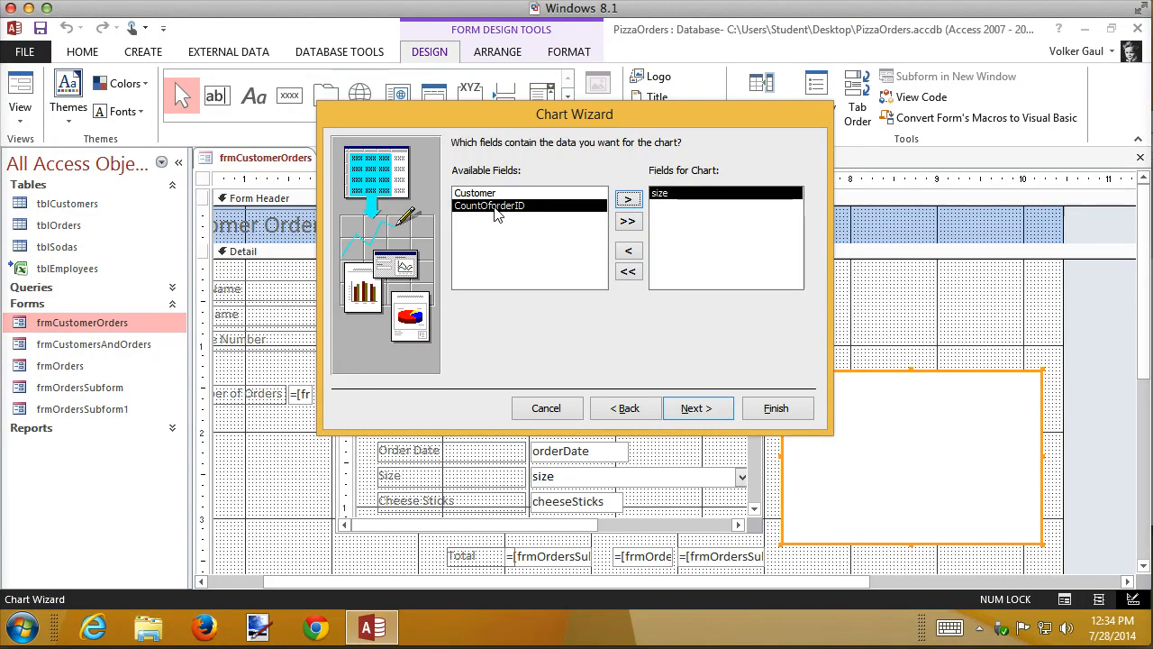
left_click(628, 201)
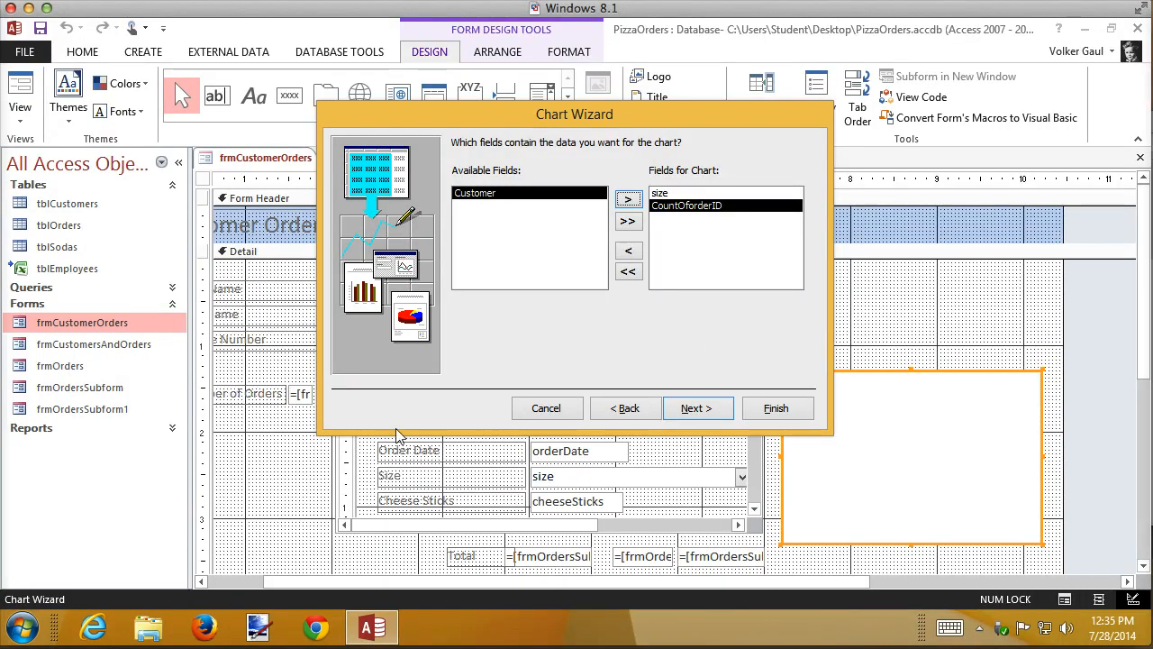
left_click(709, 419)
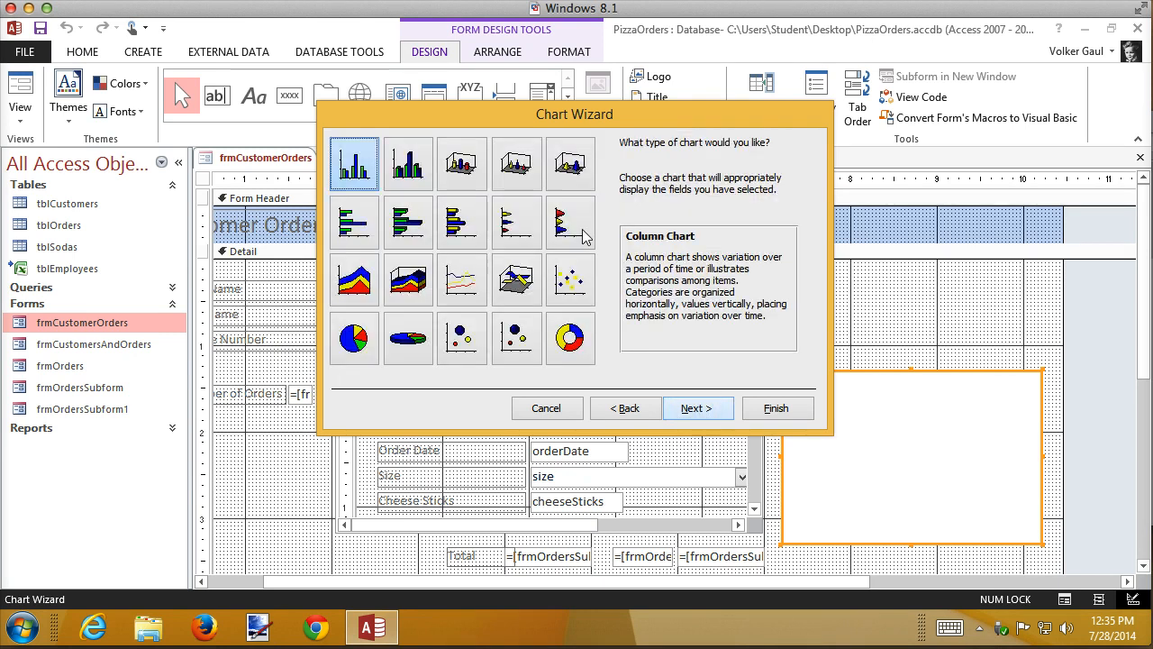
- Make it a 3-D Bar Chart with the proposed data layout, linking the form field customerID to the chart field Customer
left_click(410, 223)
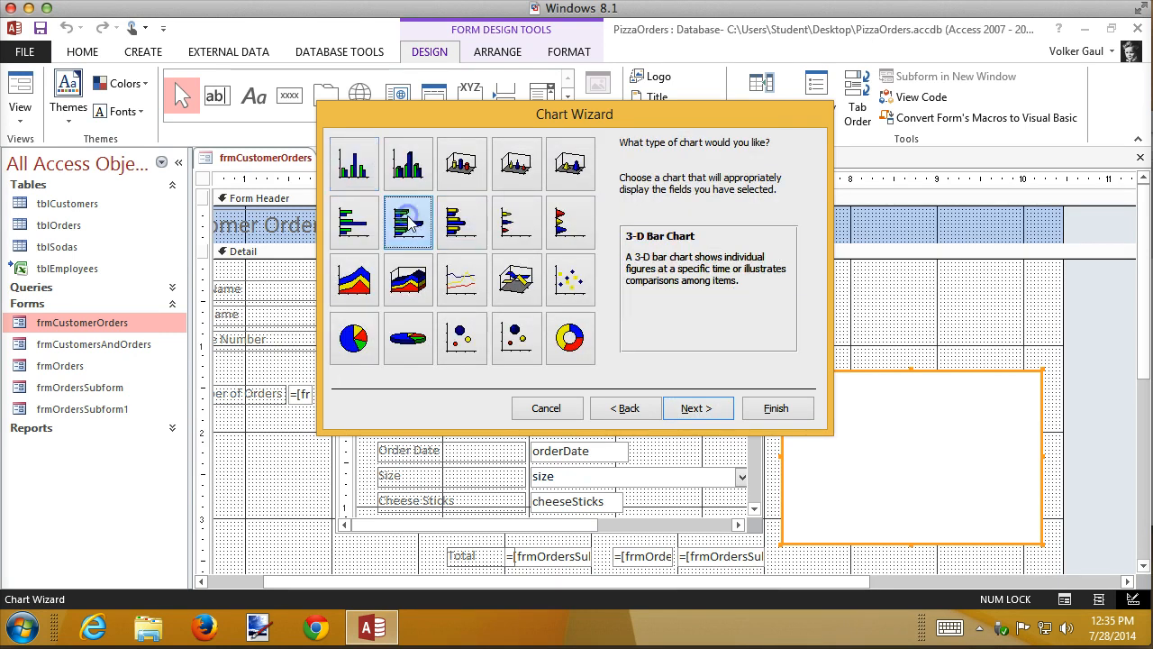
left_click(692, 408)
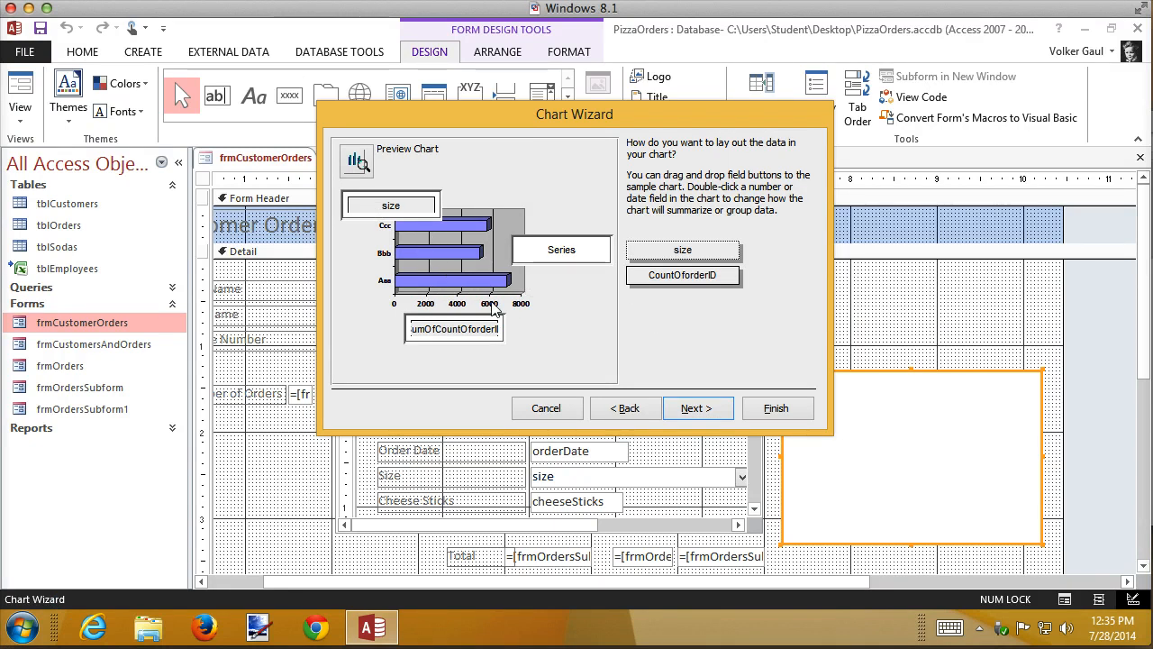
left_click(690, 409)
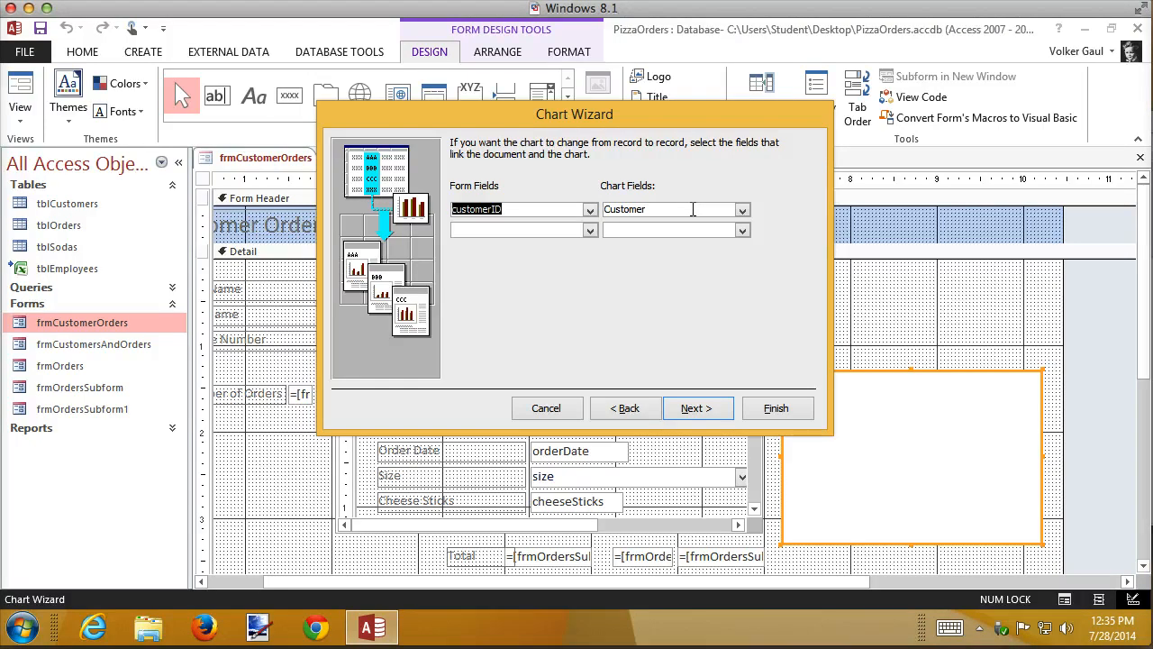
left_click(695, 408)
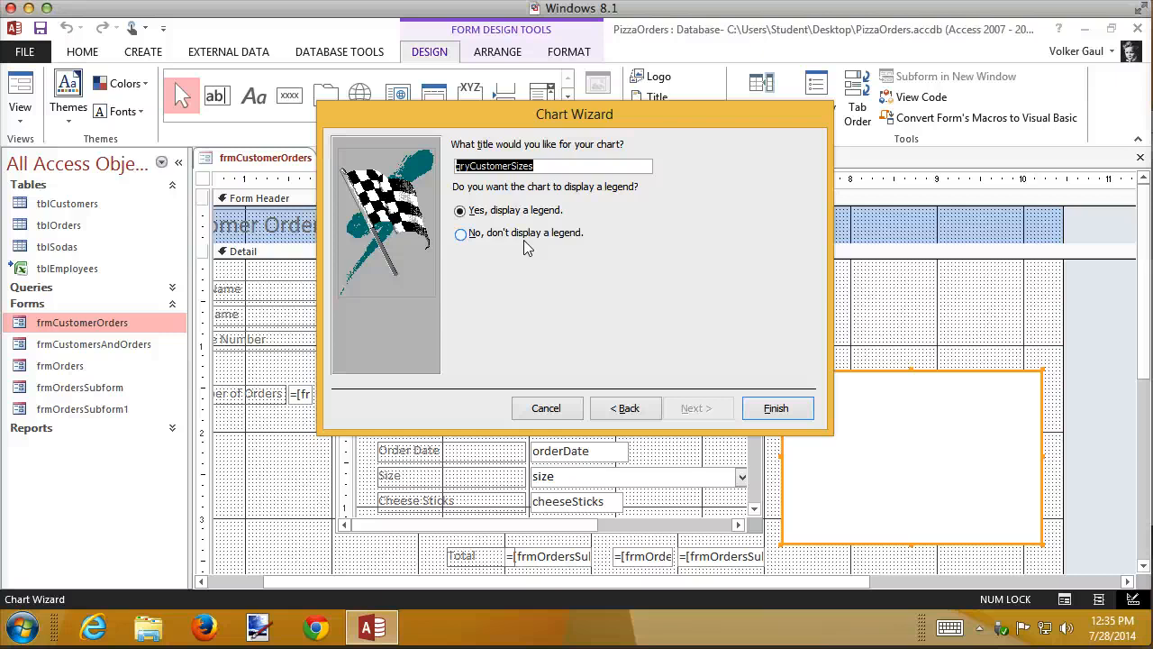
- Title the chart Size Quantity, leave out the legend and finish the Chart Wizard
type("Size ")
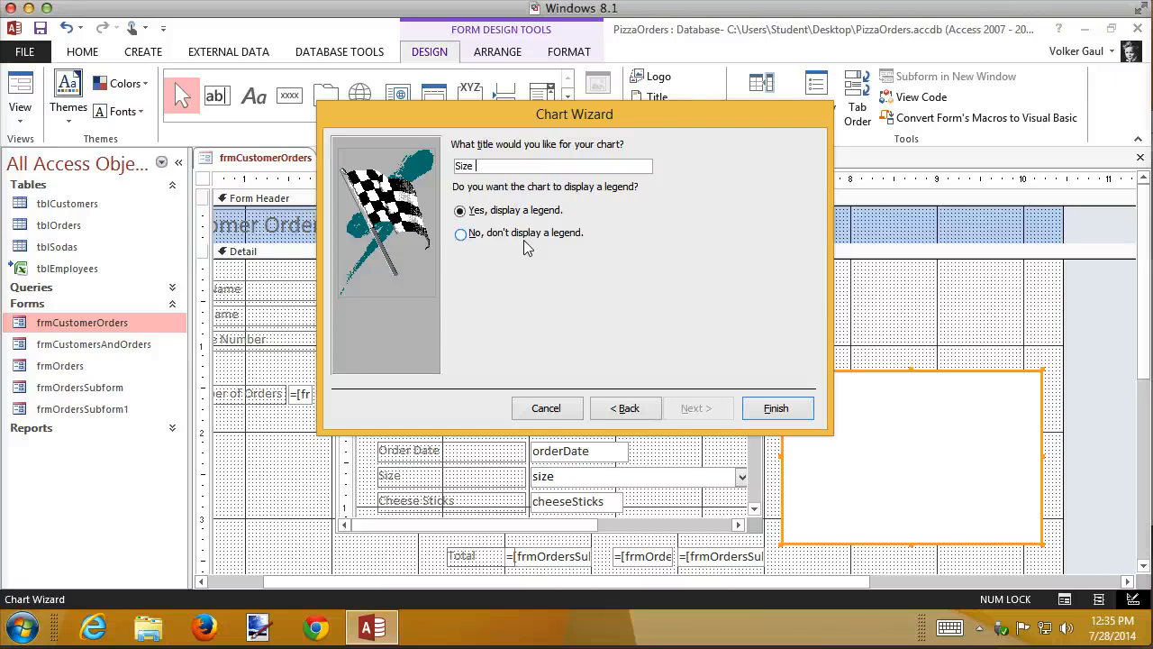
type("Quantity")
left_click(529, 236)
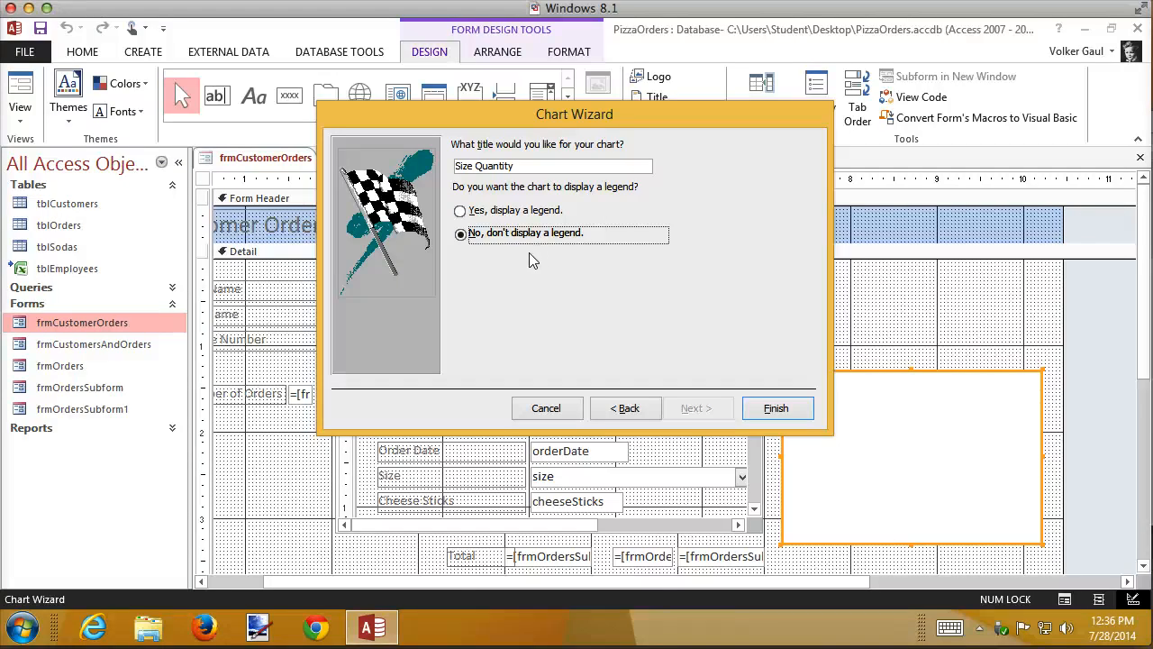
left_click(776, 409)
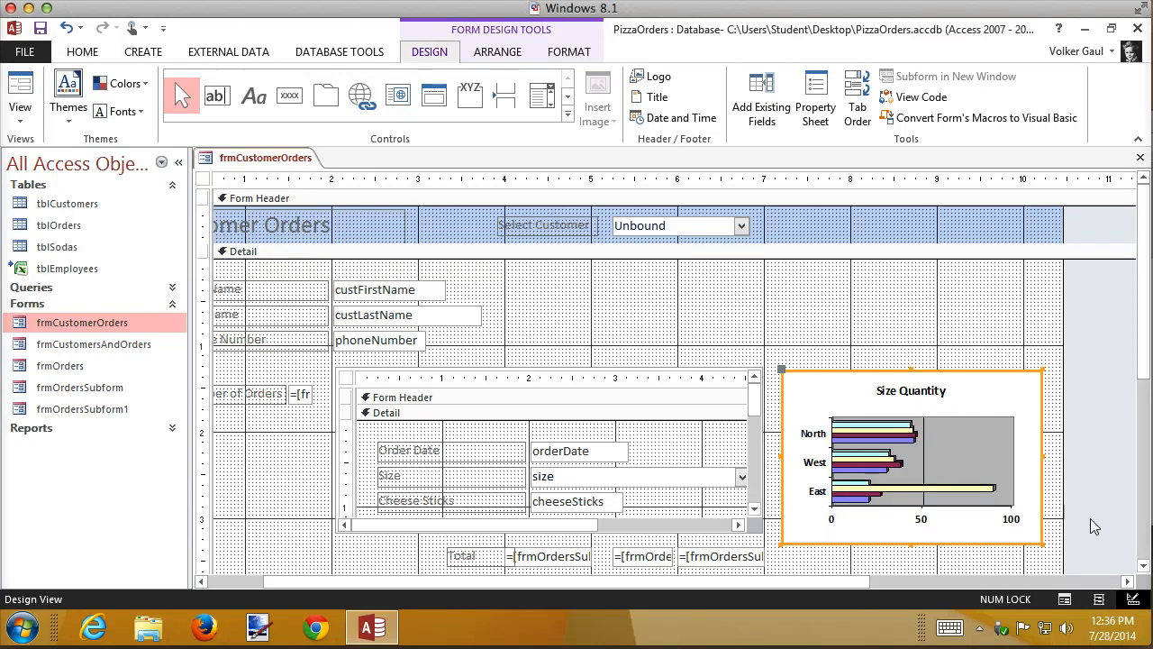
- Show the form in Form View and check the chart while browsing the customer records up to the fifth one
mouse_move(1147, 367)
left_mouse_down()
mouse_move(1149, 378)
mouse_move(1147, 358)
left_mouse_up()
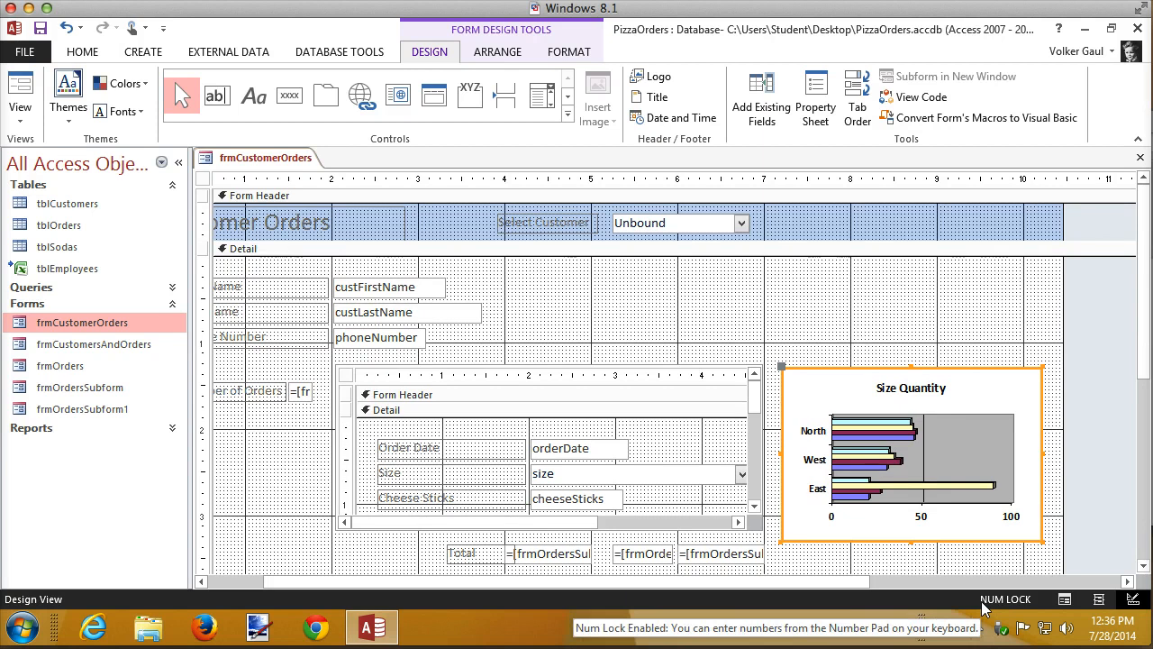
left_click(1064, 599)
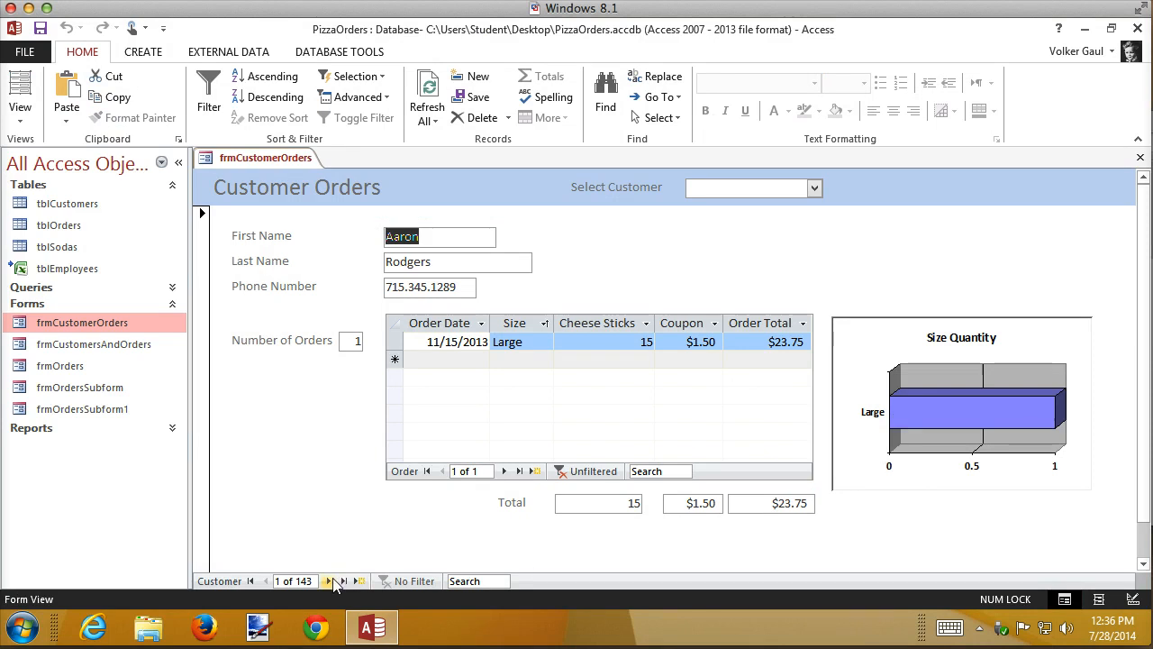
left_click(330, 581)
left_click(330, 581)
left_click(329, 581)
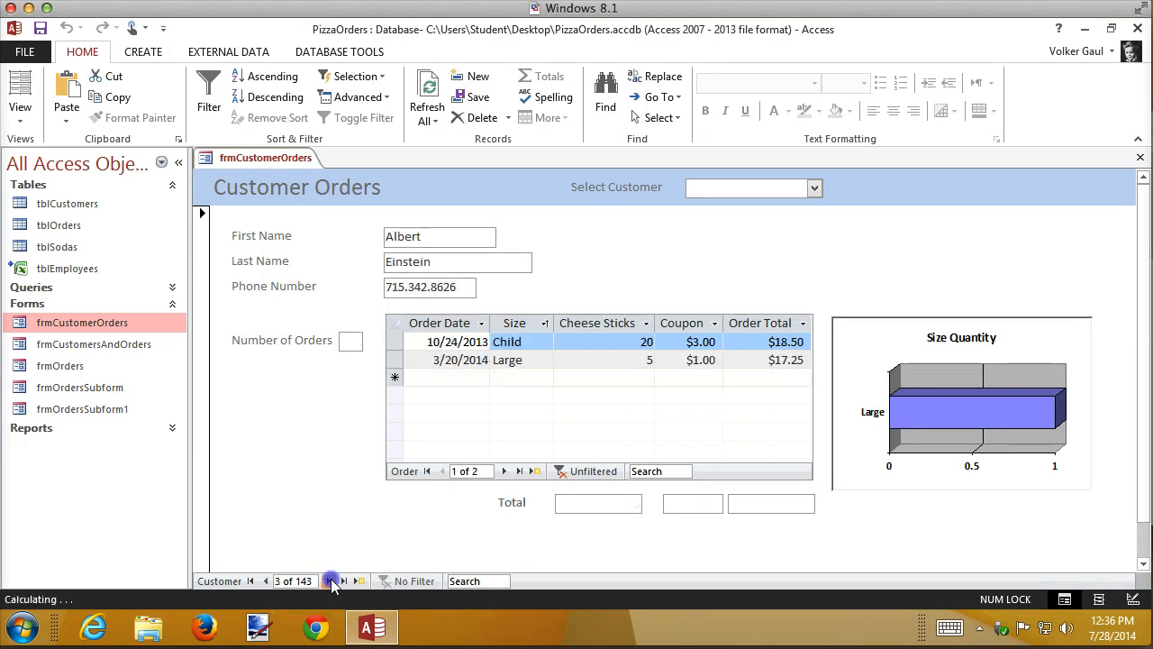
left_click(330, 581)
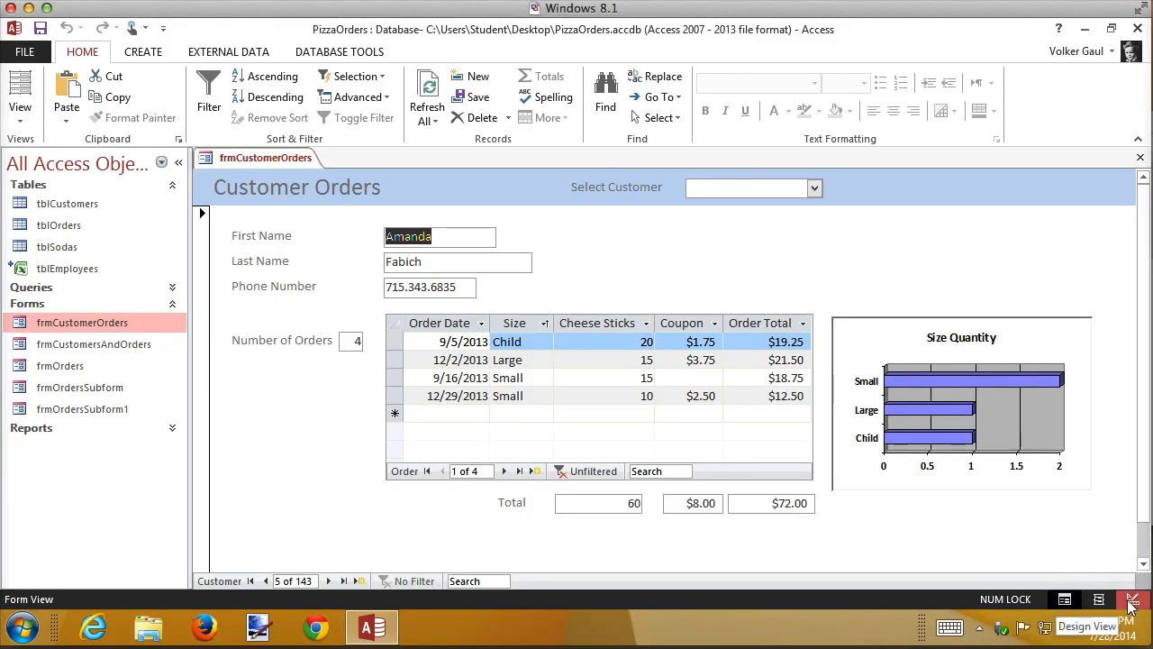
- Return the form to Design View and open the chart object in its own Microsoft Graph window
left_click(1098, 599)
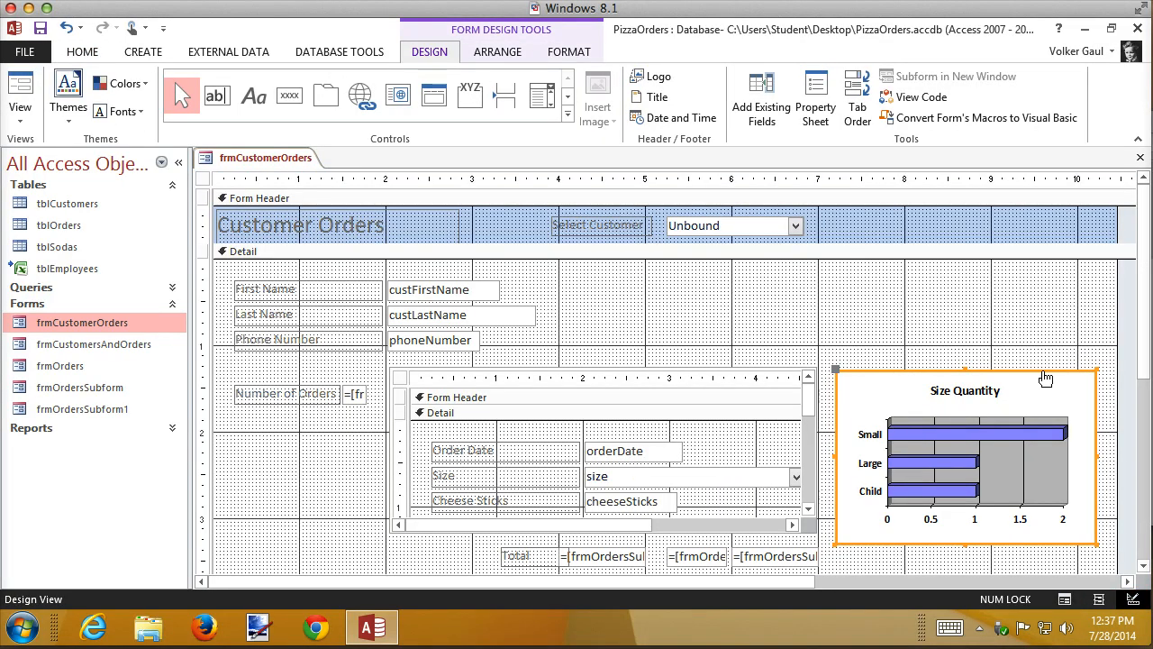
right_click(1045, 377)
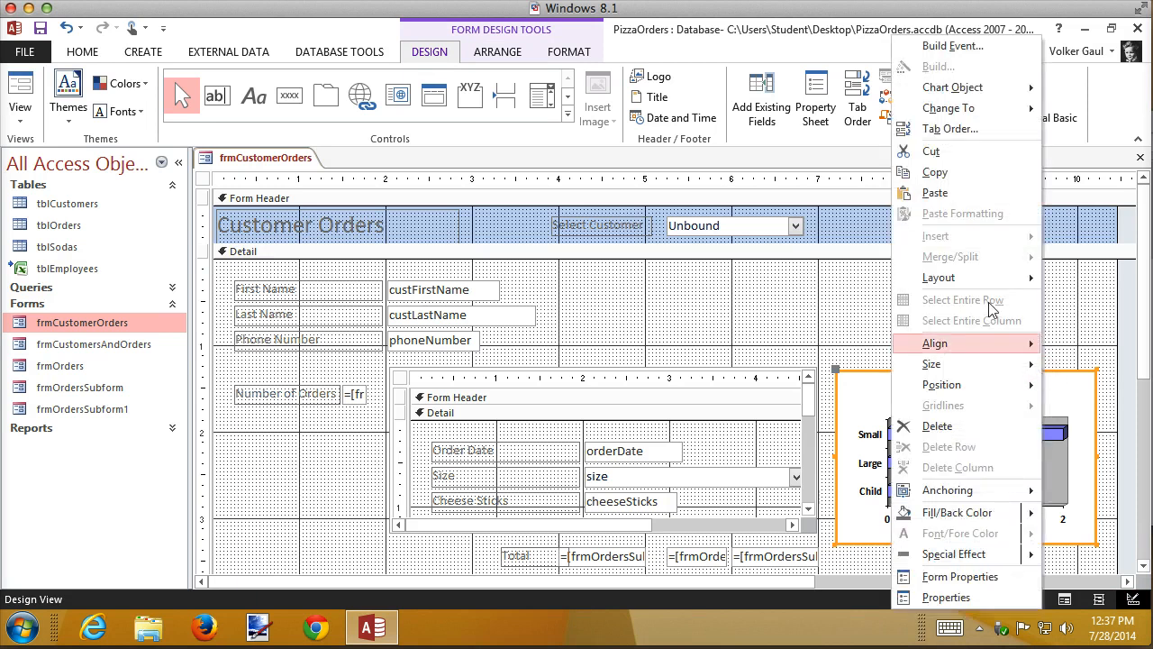
mouse_move(952, 88)
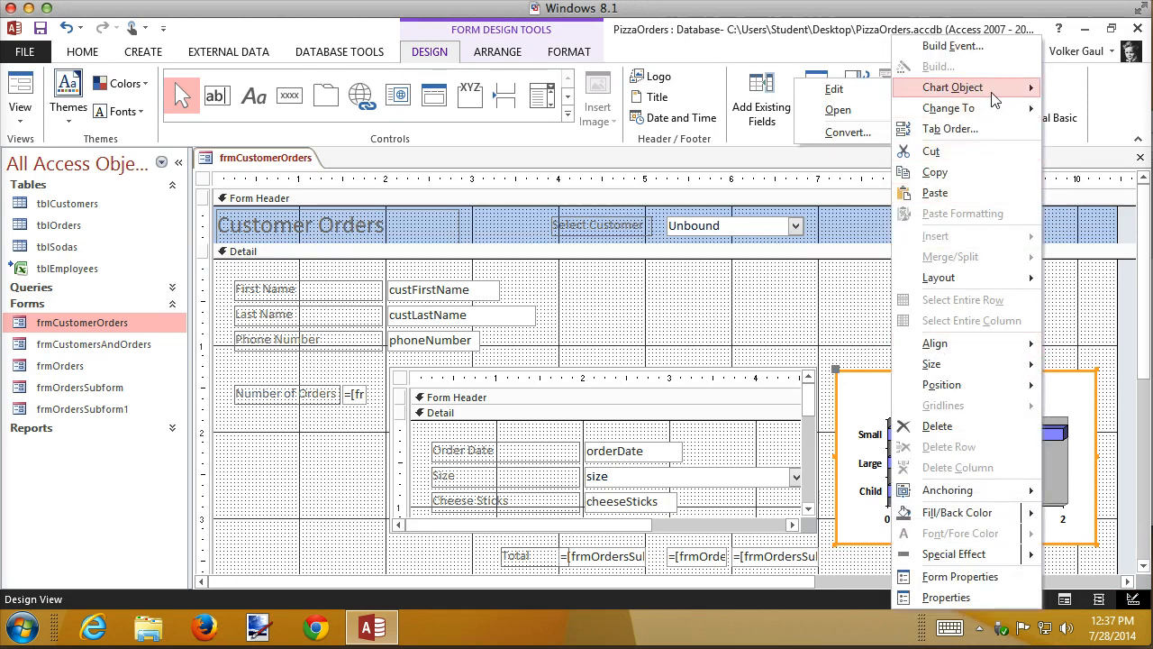
left_click(841, 110)
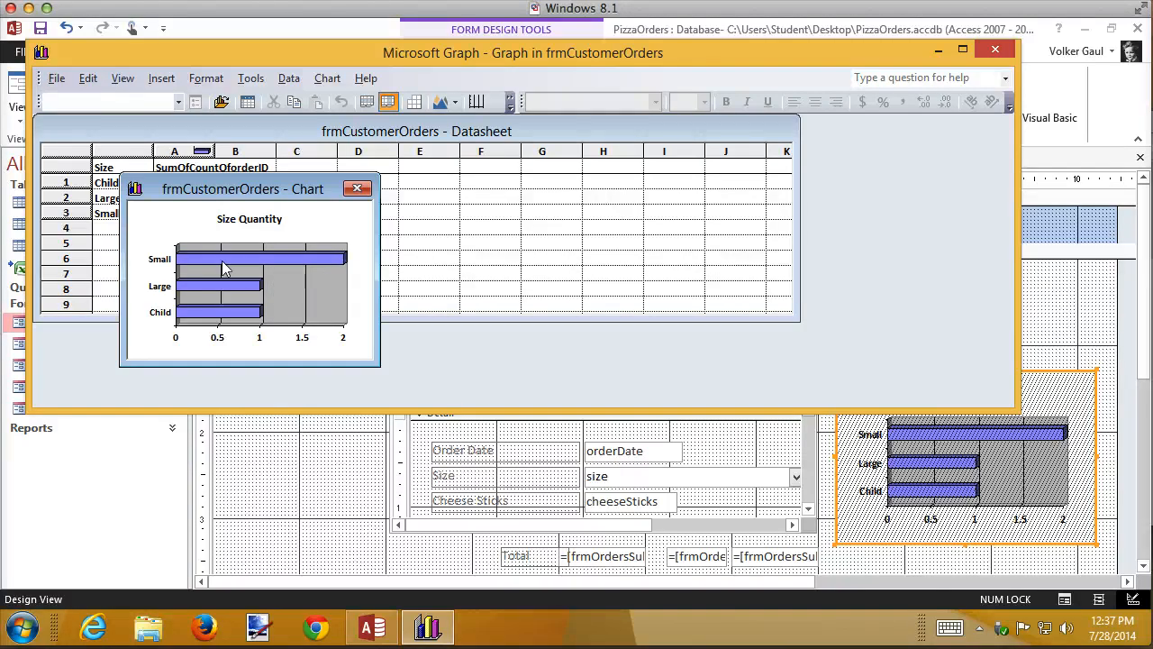
- Fill the chart's bars with a two-color gradient in vertical shading style, running from periwinkle blue to orange
left_click(294, 260)
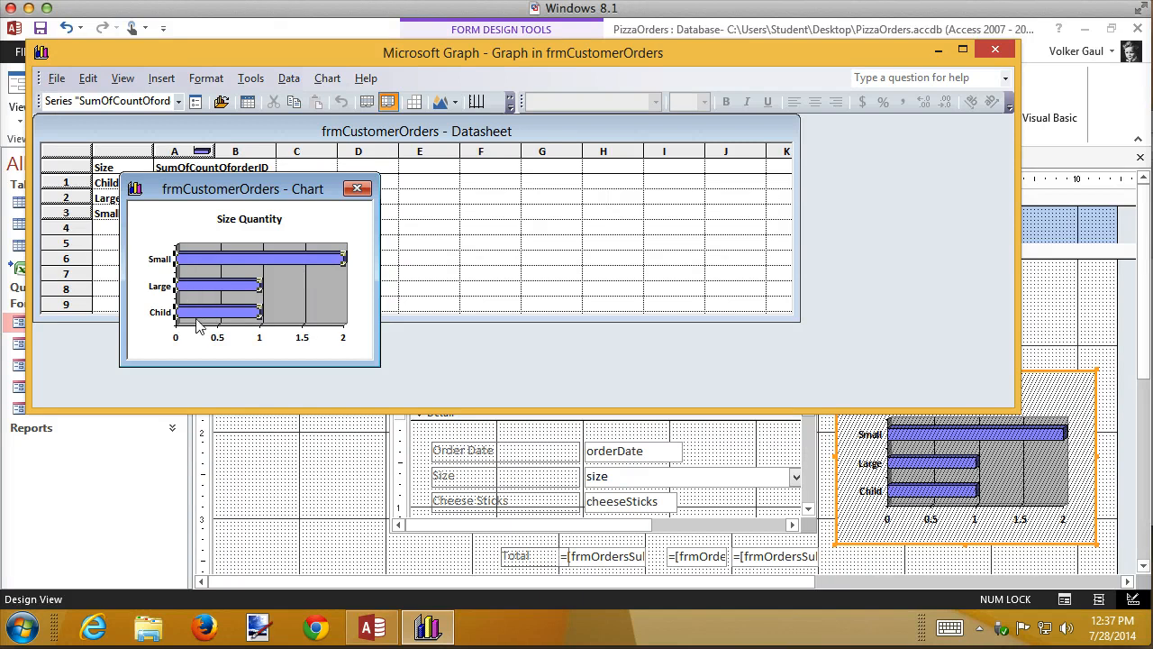
left_click(238, 260)
left_click(309, 307)
left_click(238, 259)
right_click(321, 256)
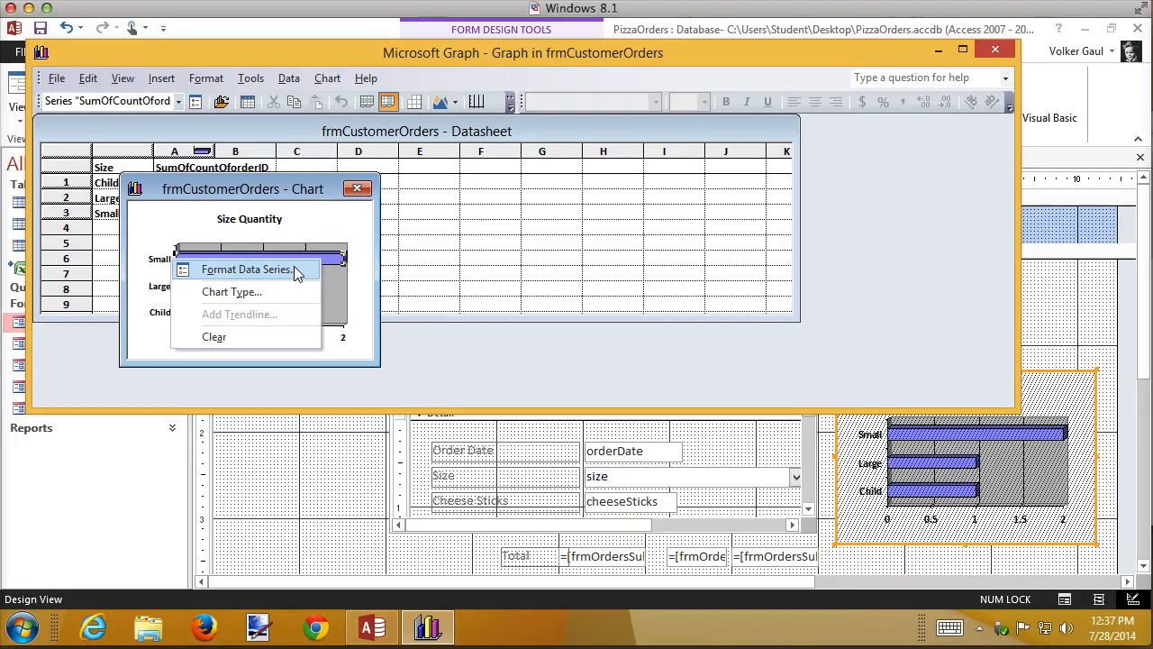
left_click(295, 270)
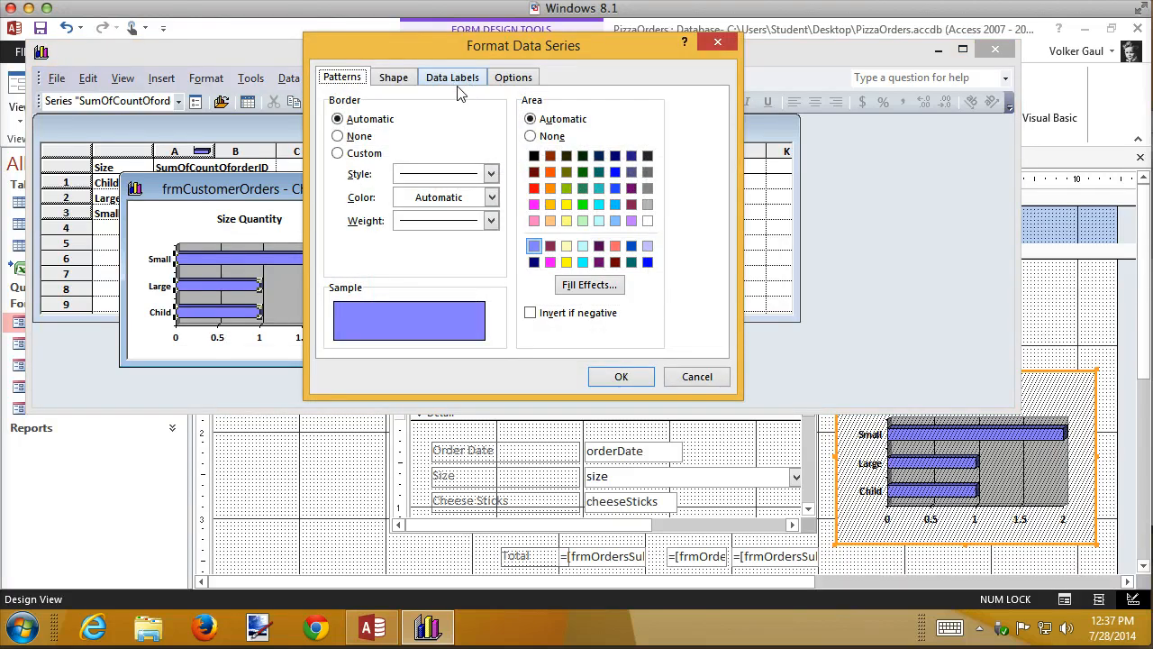
left_click(551, 173)
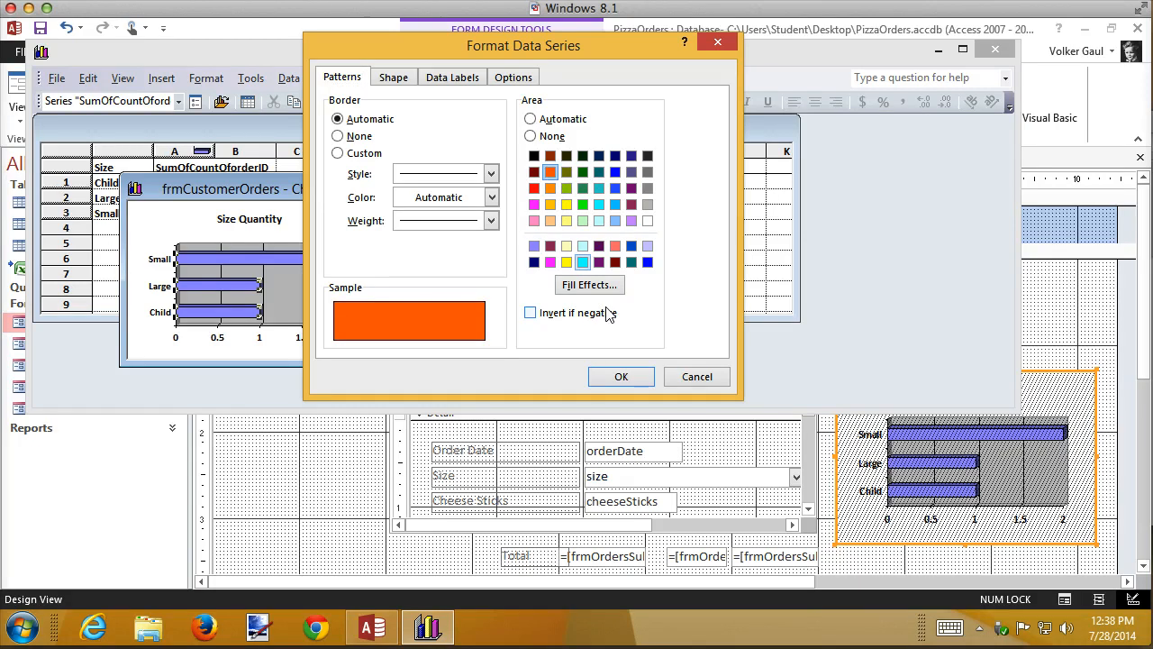
left_click(587, 286)
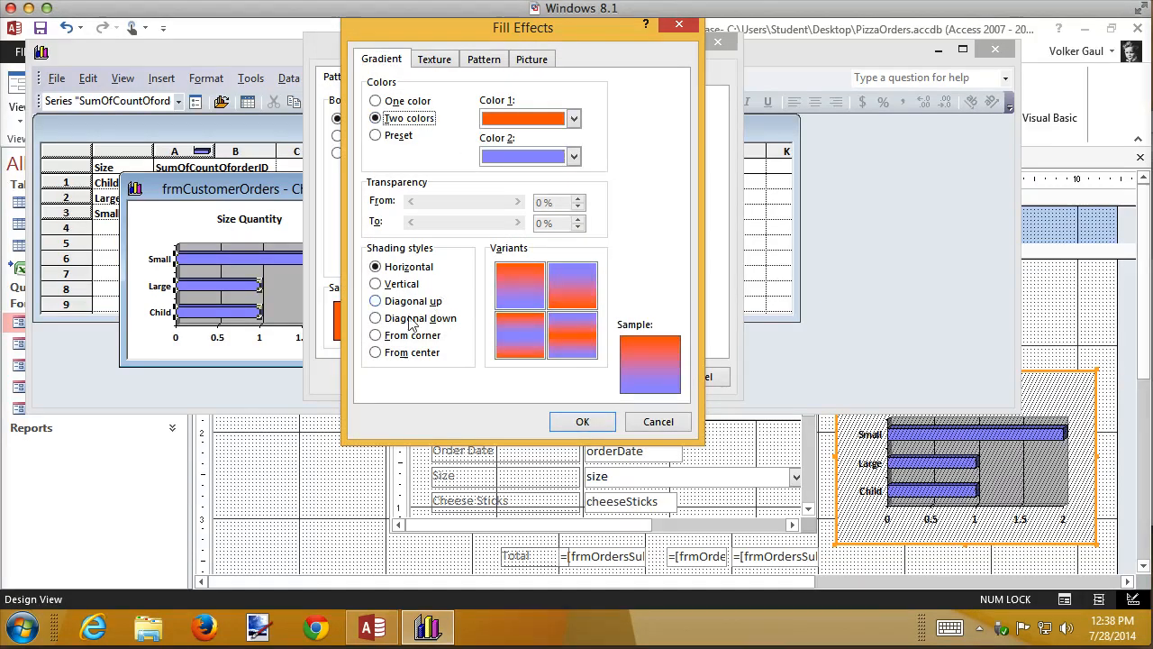
left_click(377, 284)
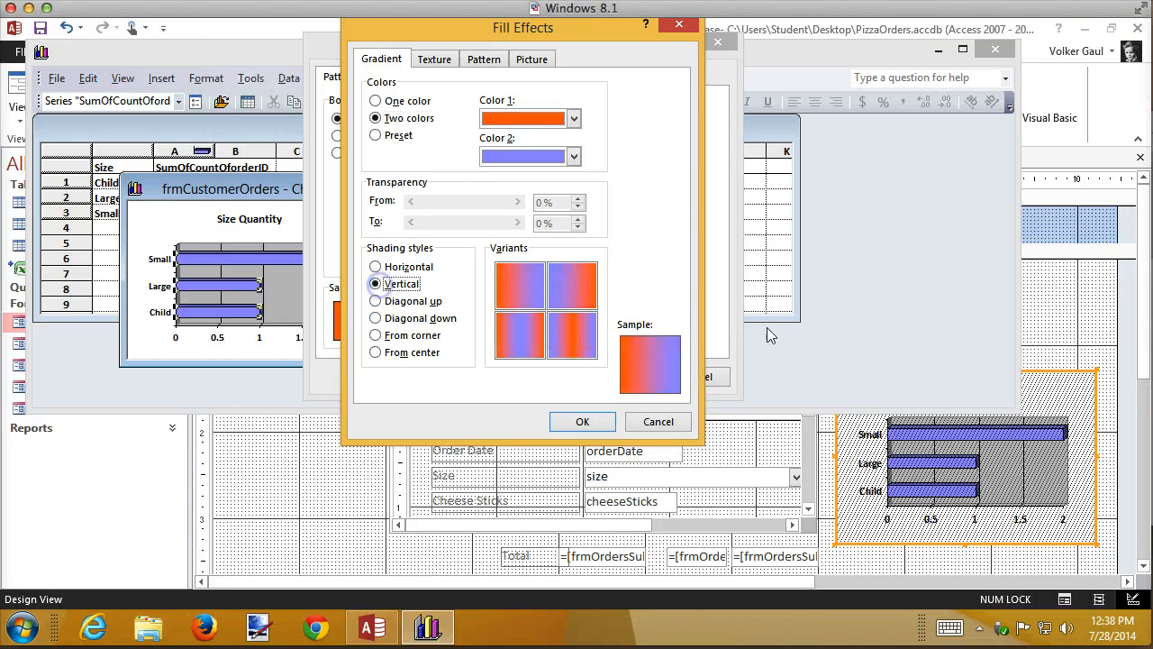
left_click(589, 286)
left_click(583, 422)
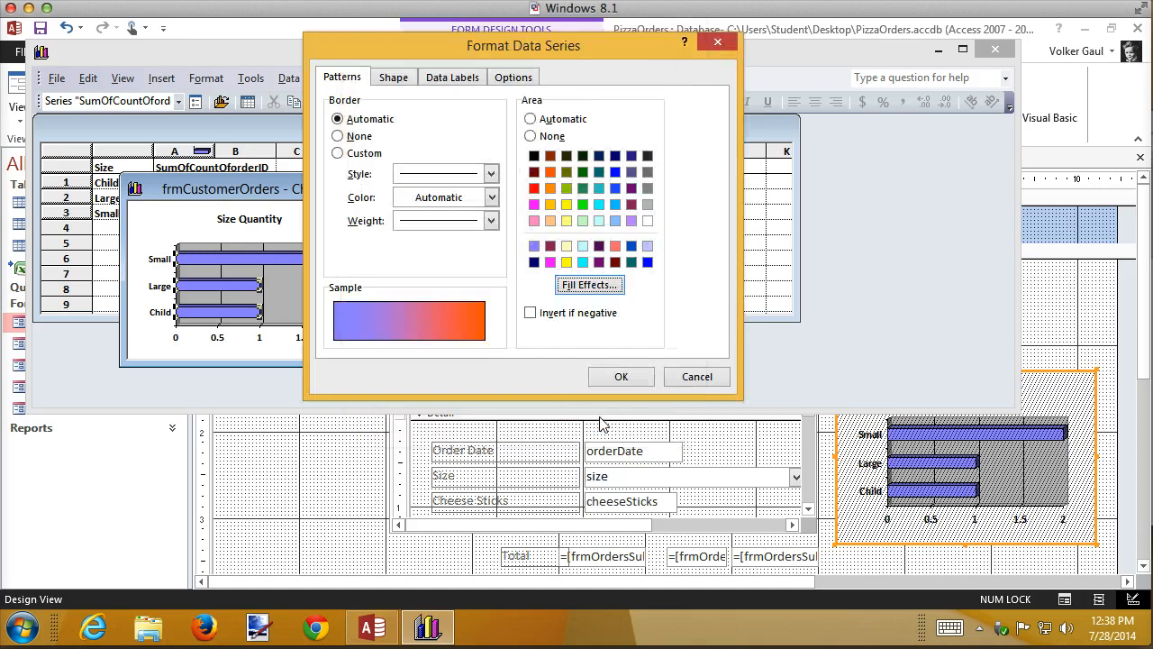
left_click(645, 380)
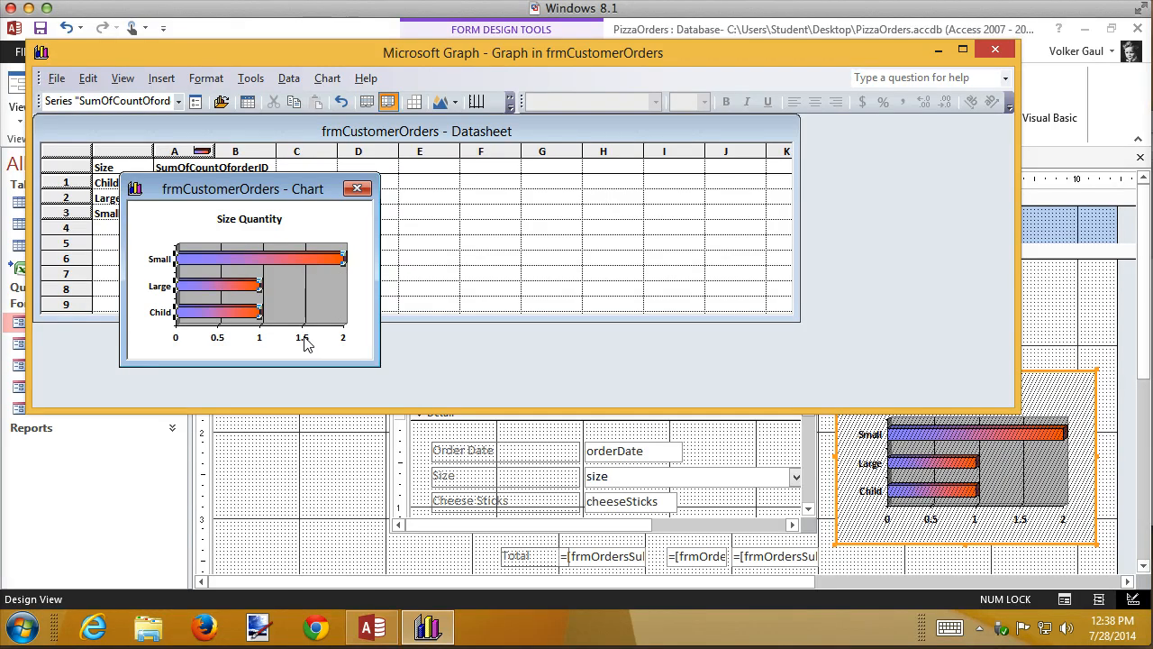
- Set the major unit of the chart's value axis scale to 1
left_click(217, 339)
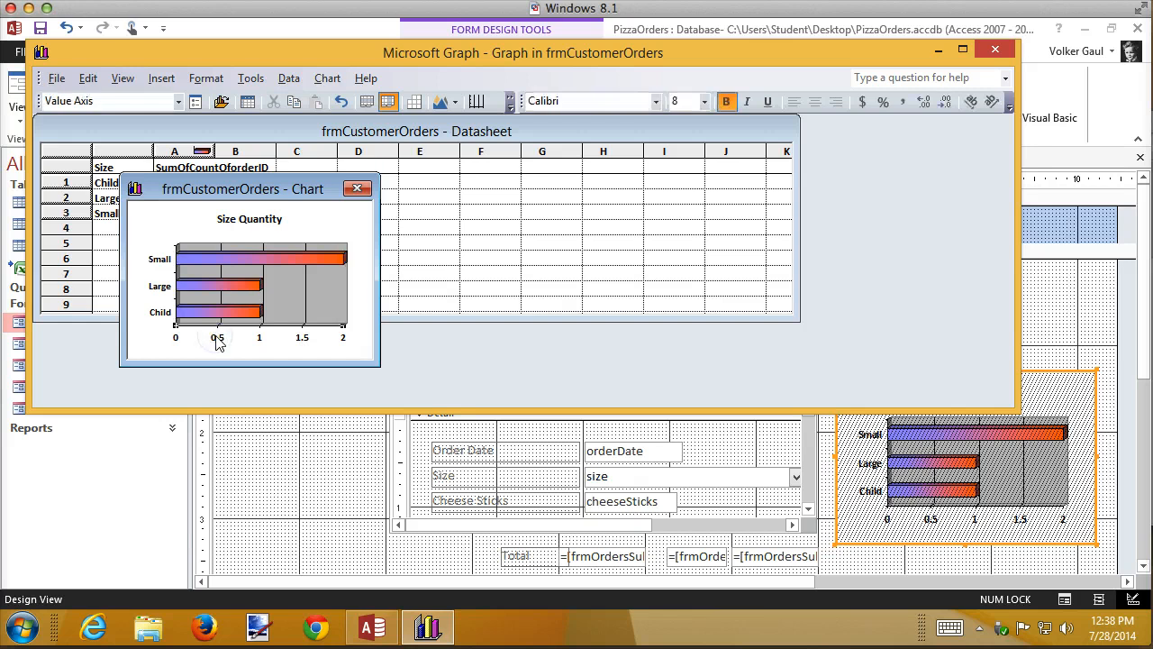
right_click(217, 339)
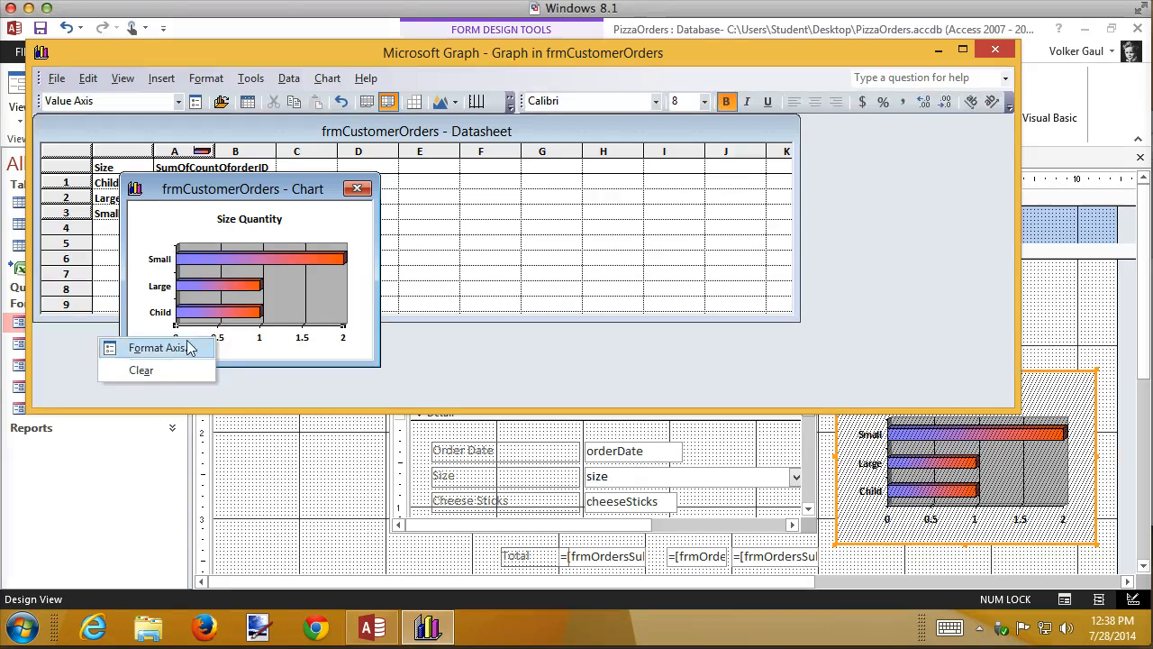
left_click(186, 350)
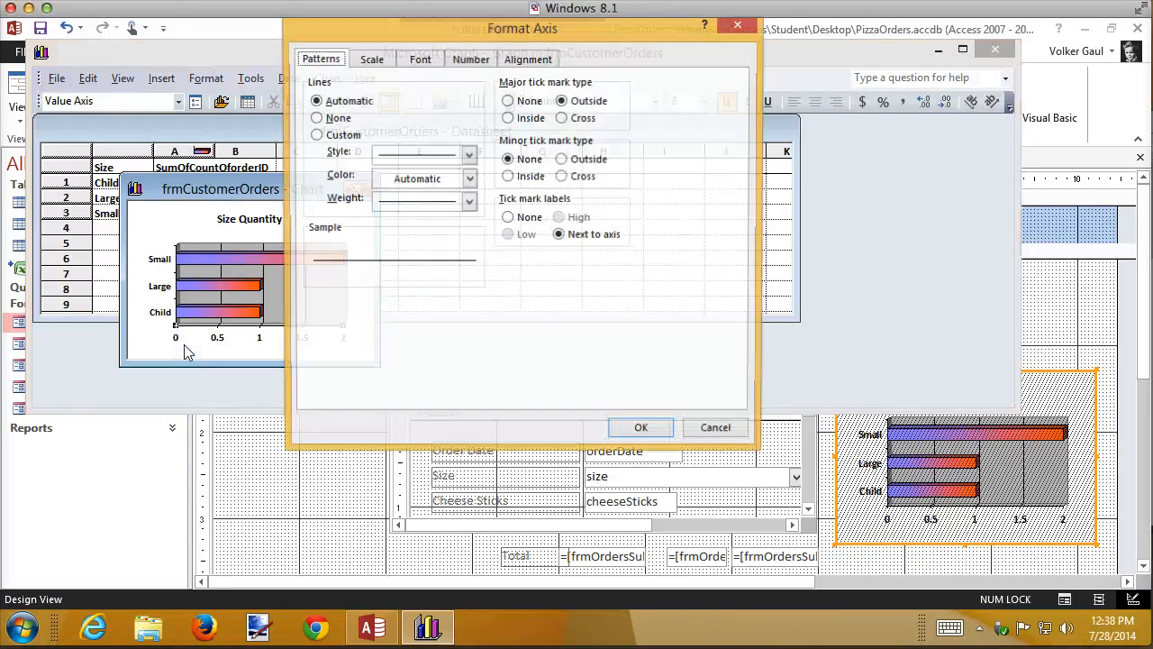
left_click(372, 59)
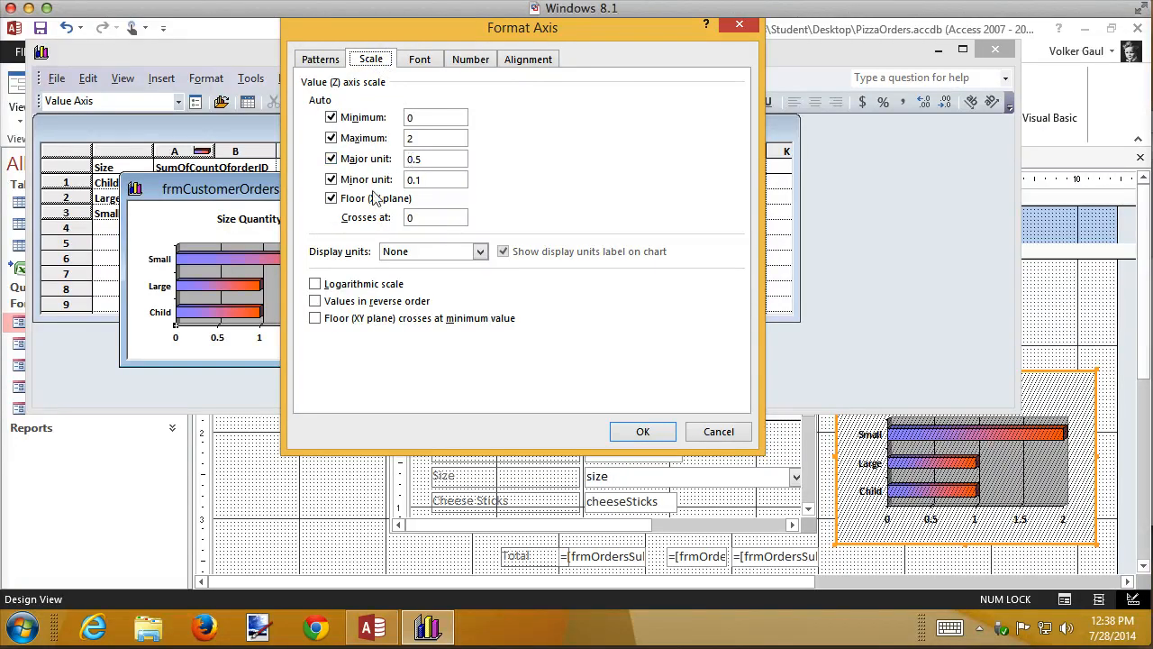
left_click_drag(427, 161, 389, 161)
type("1")
left_click(411, 158)
left_click(642, 430)
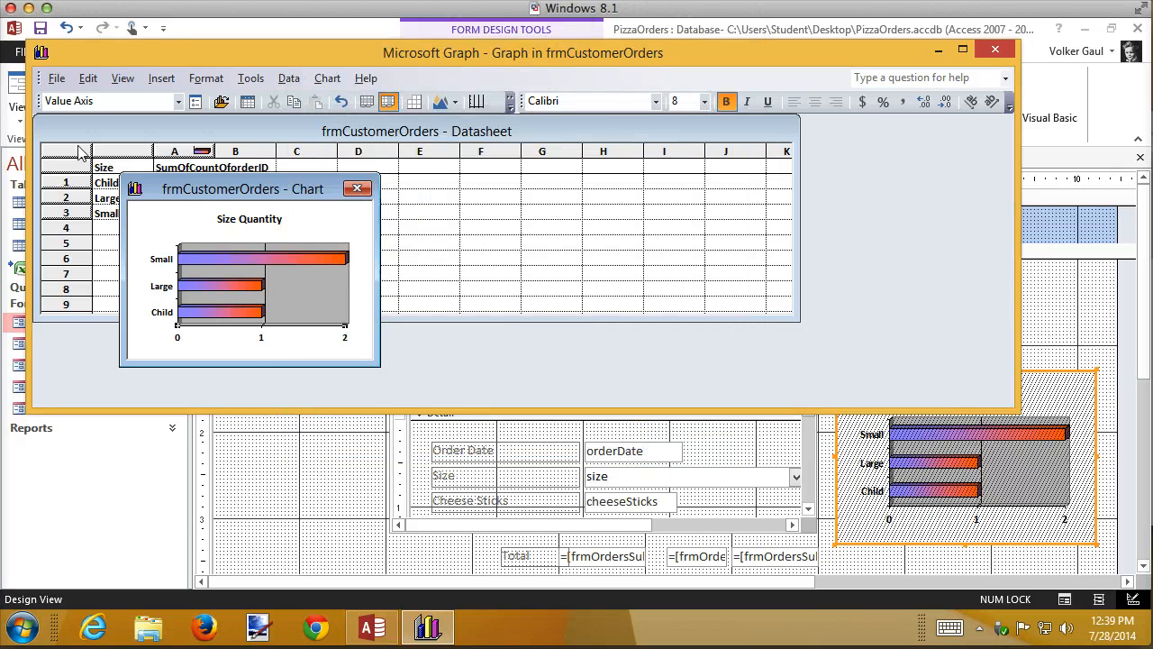
- Close the Microsoft Graph window and return to the form design
left_click(55, 79)
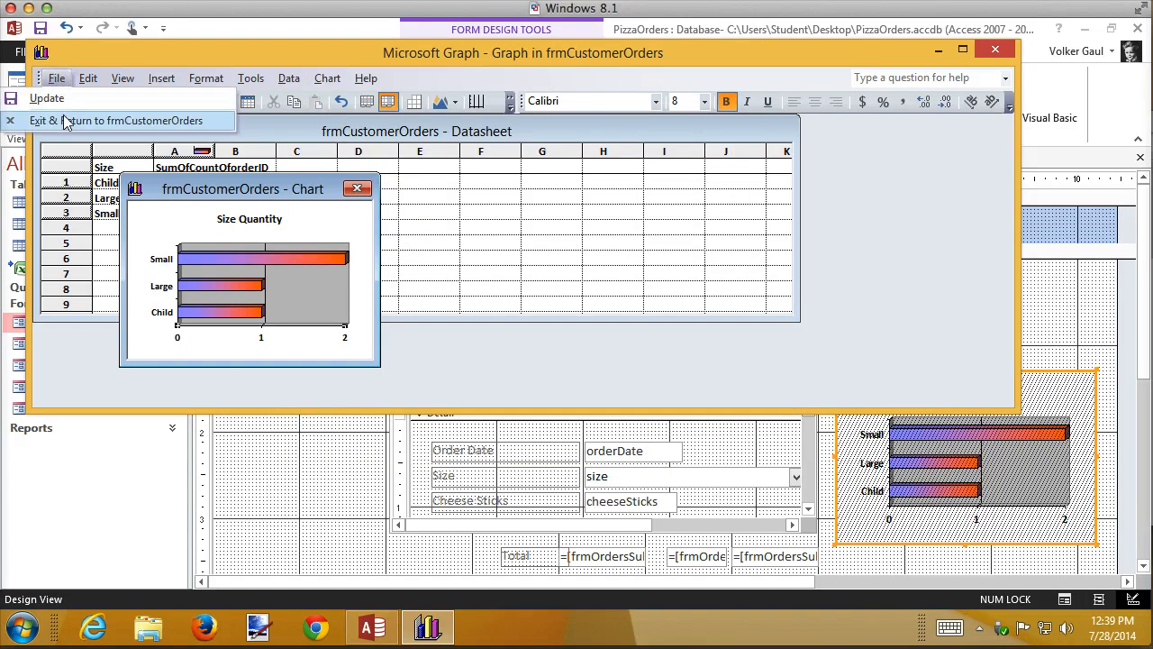
left_click(995, 50)
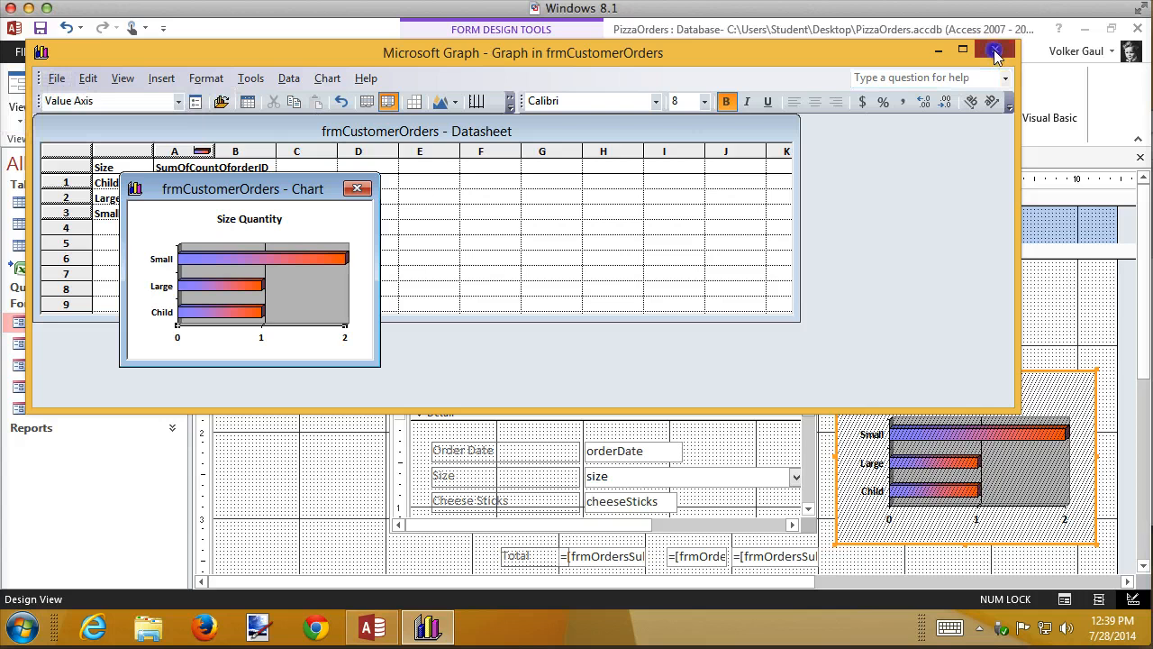
left_click(995, 51)
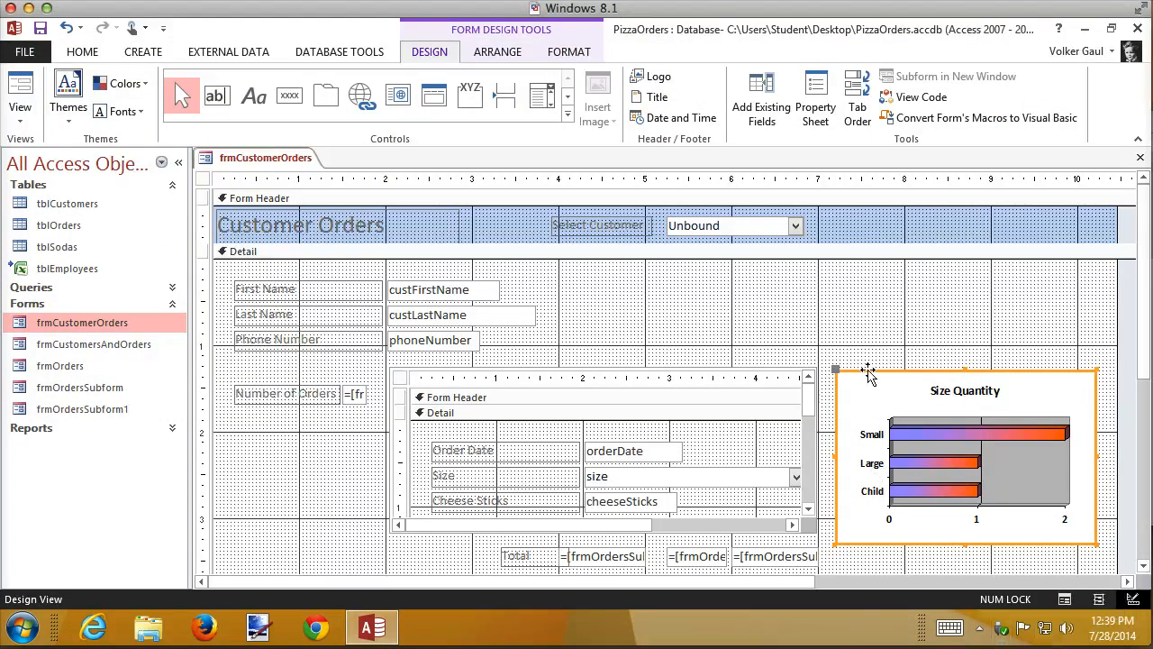
- Show the form in Form View and check the reformatted chart on the customer records up to the fifth one
left_click(1065, 599)
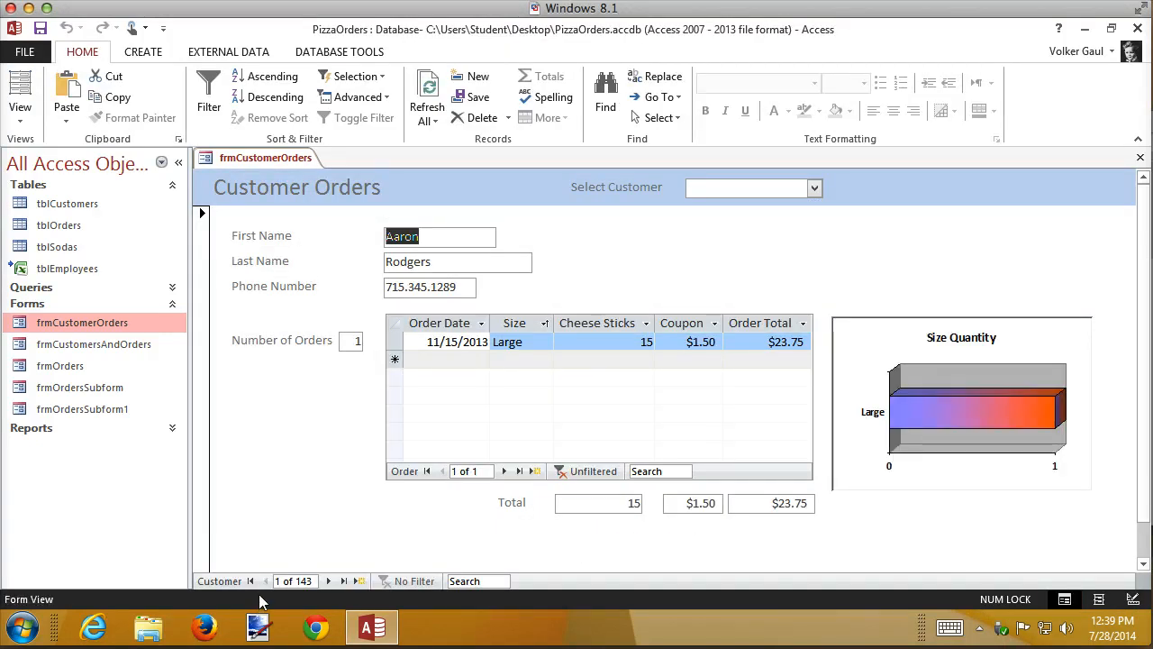
left_click(327, 581)
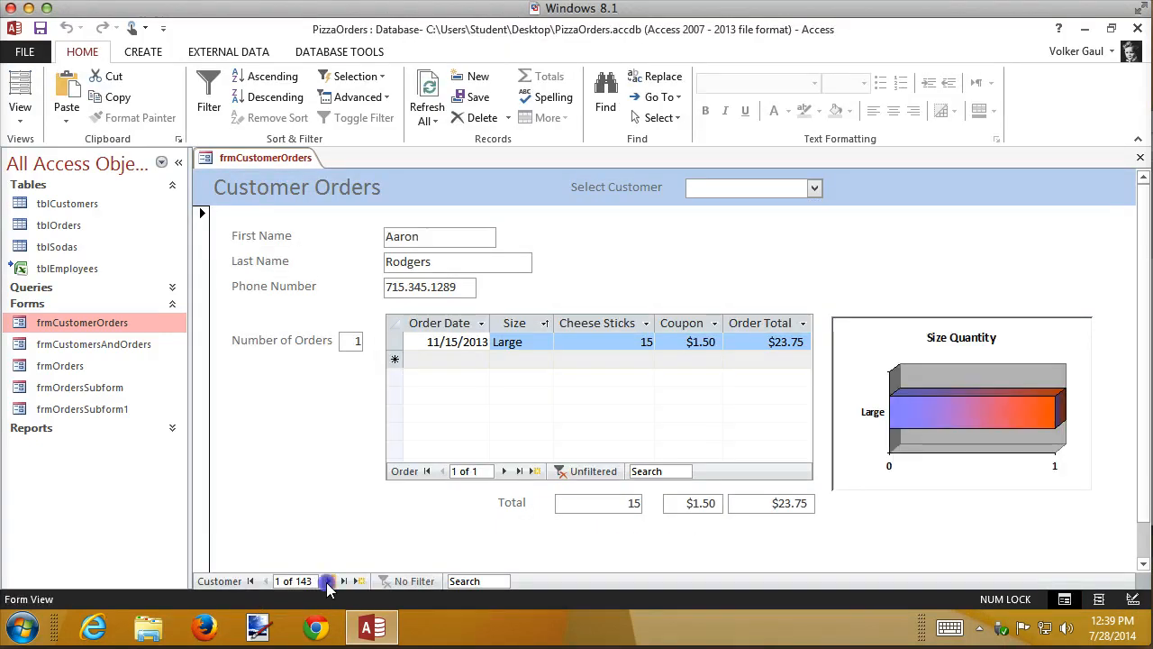
left_click(327, 581)
left_click(327, 581)
left_click(327, 581)
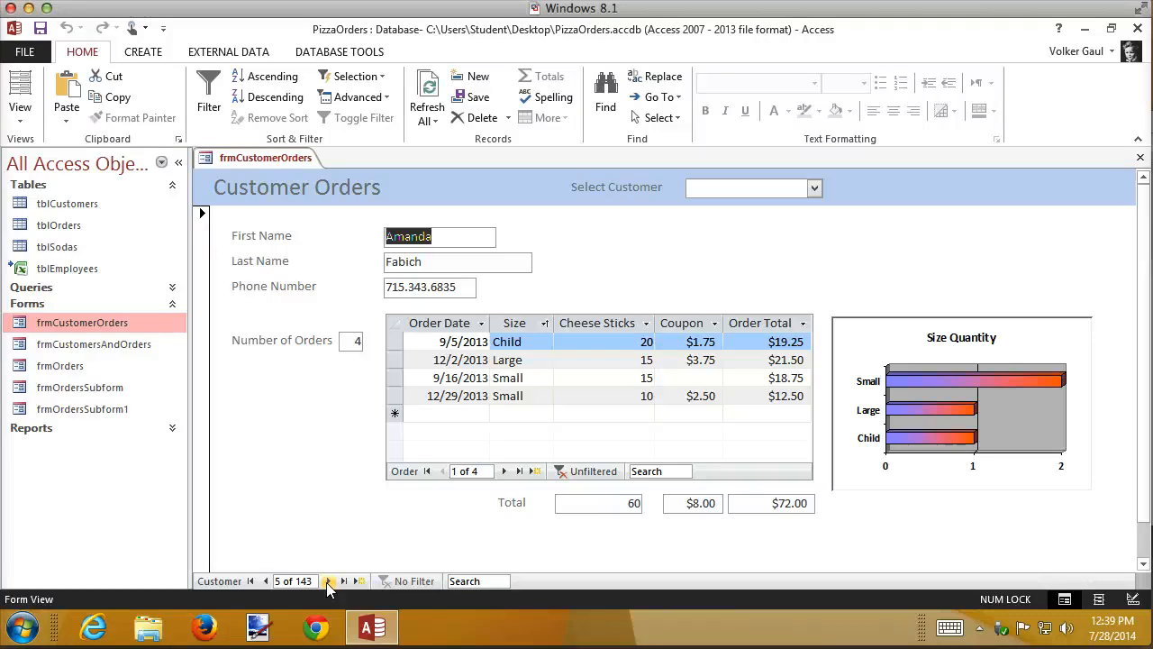
left_click(627, 438)
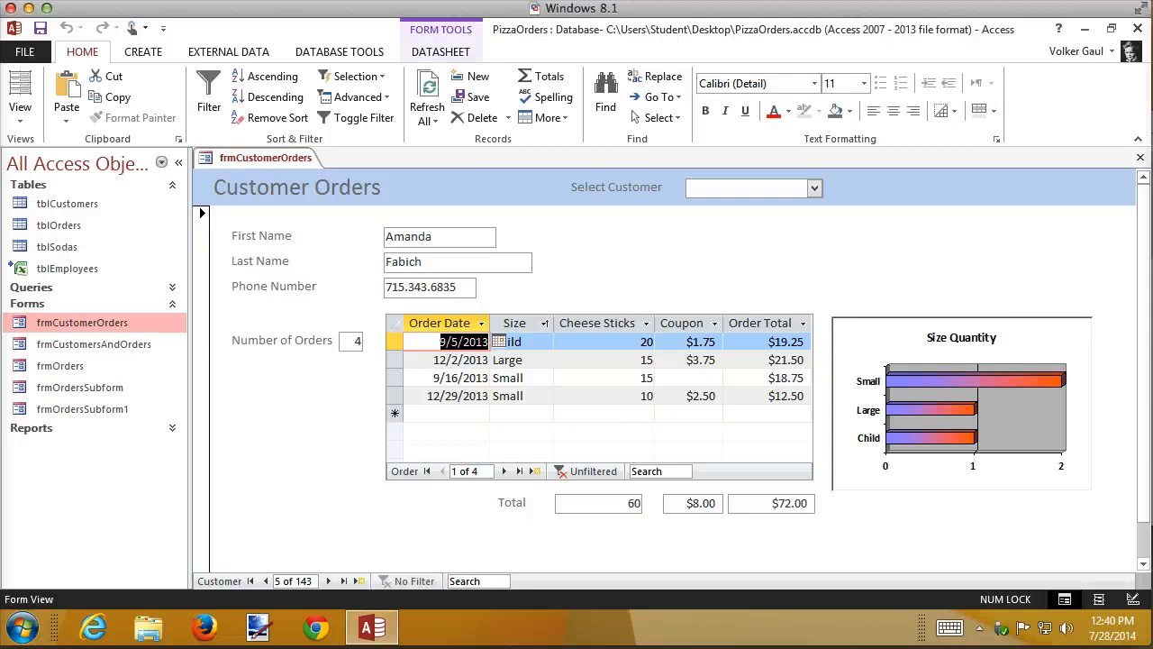
- In Design View, cut the orders subform and draw a tab control about 3 by 2 inches in its place
left_click(1133, 600)
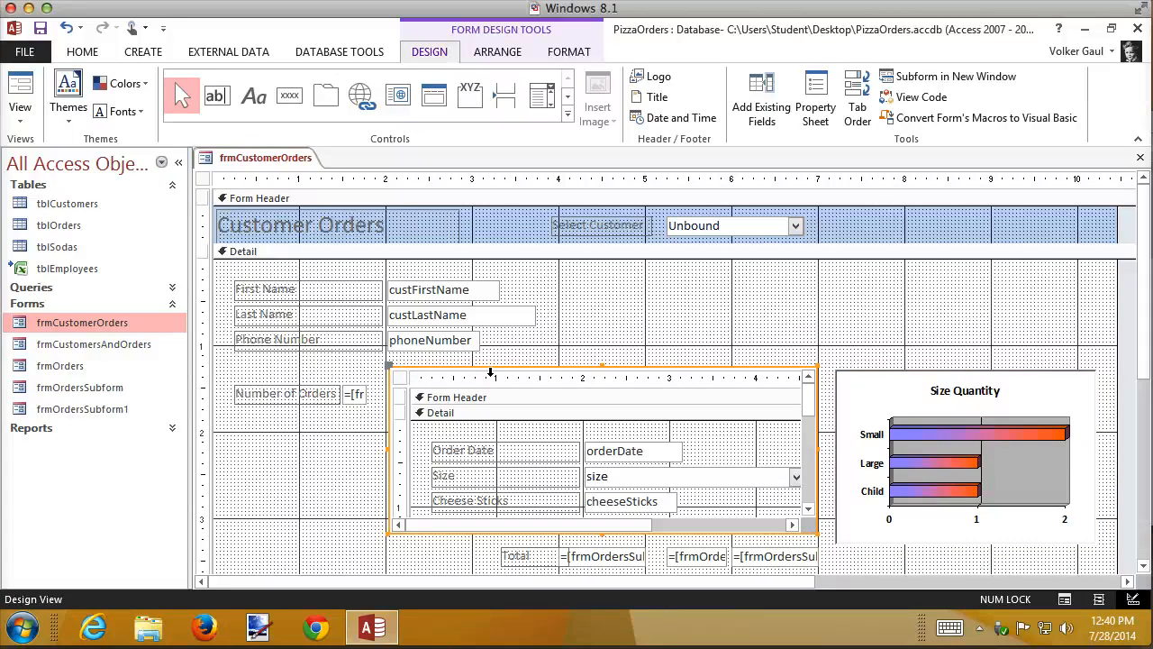
key("Delete")
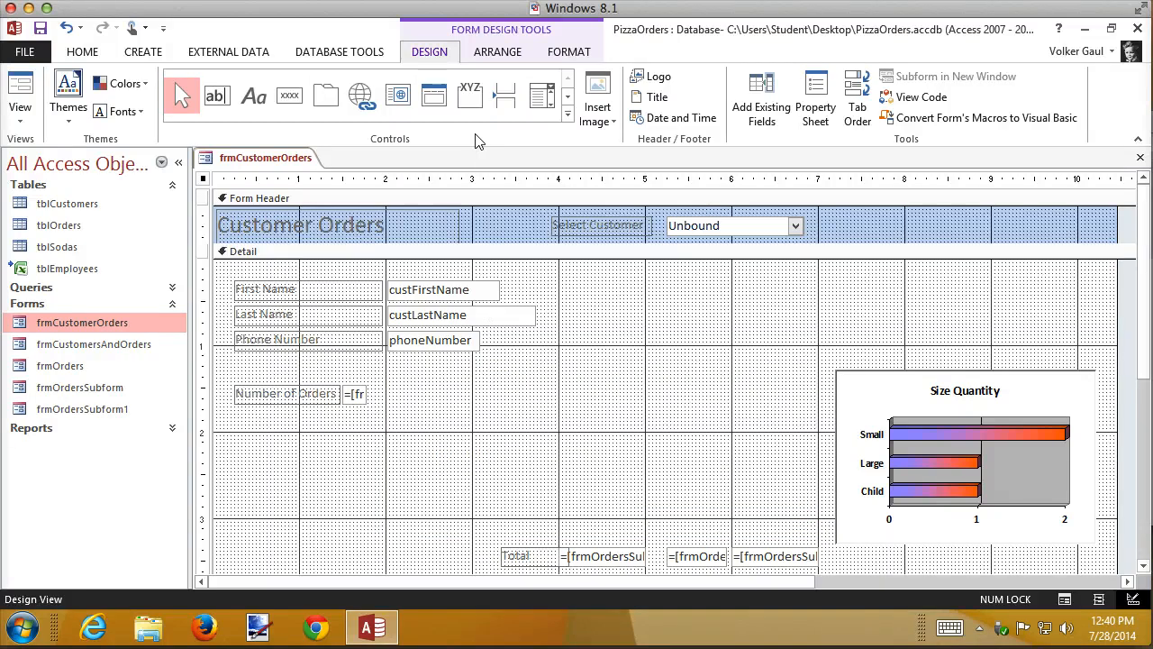
left_click(326, 99)
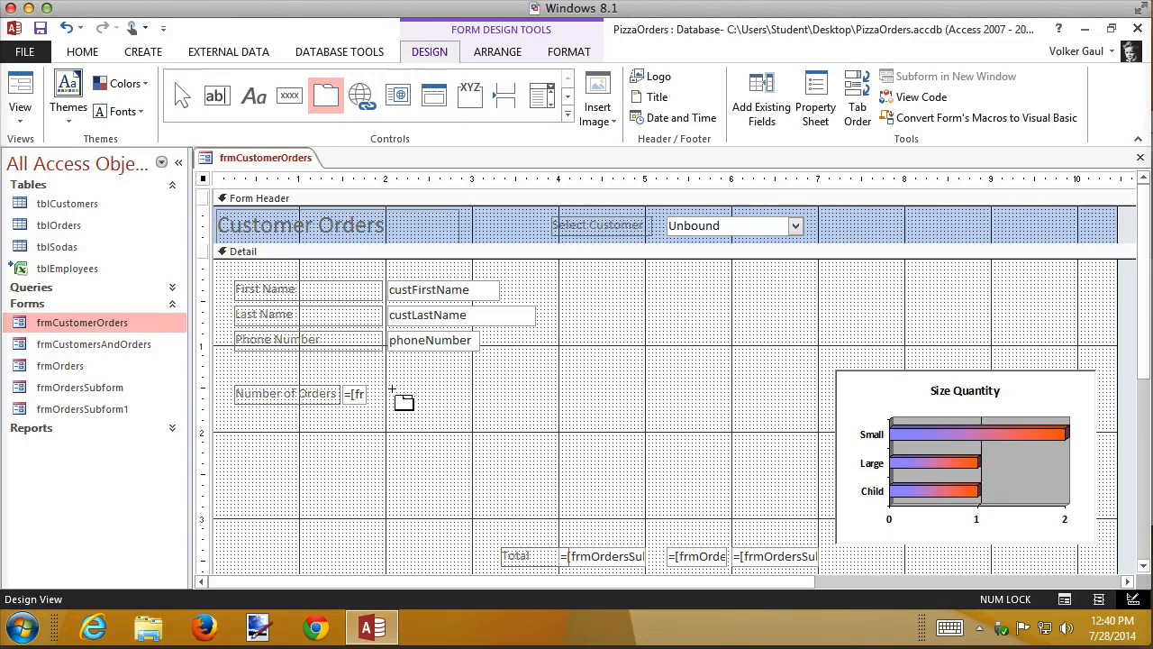
left_click_drag(389, 389, 649, 562)
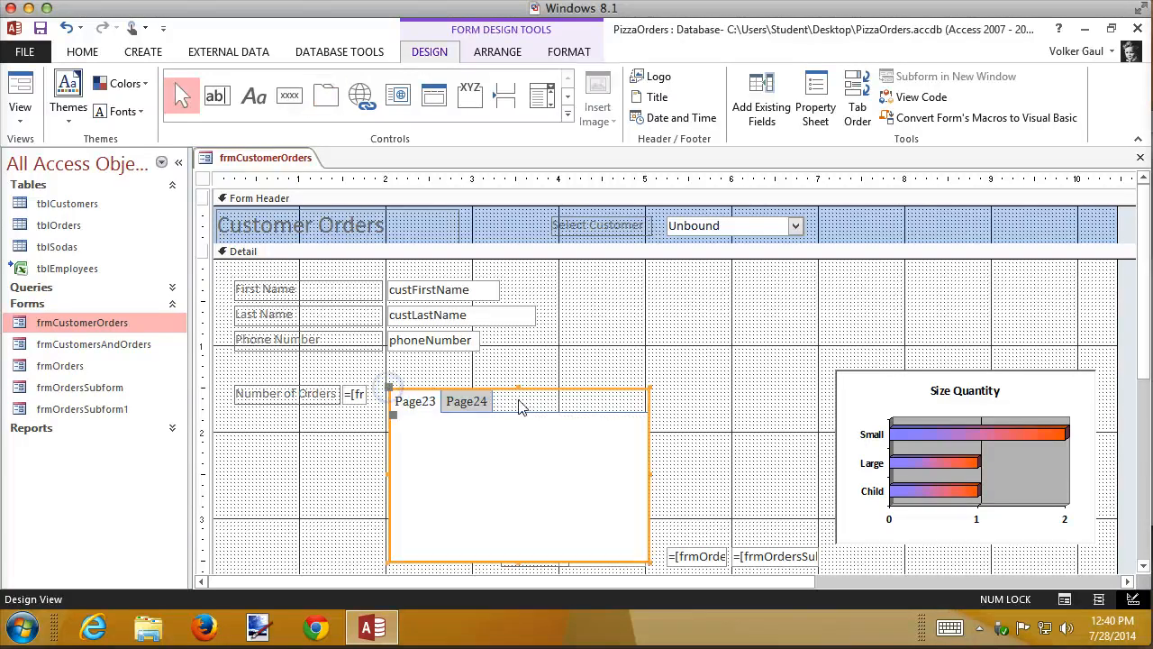
- Resize the tab control to end just above the Total row and be about 3.7 inches wide
left_click(515, 563)
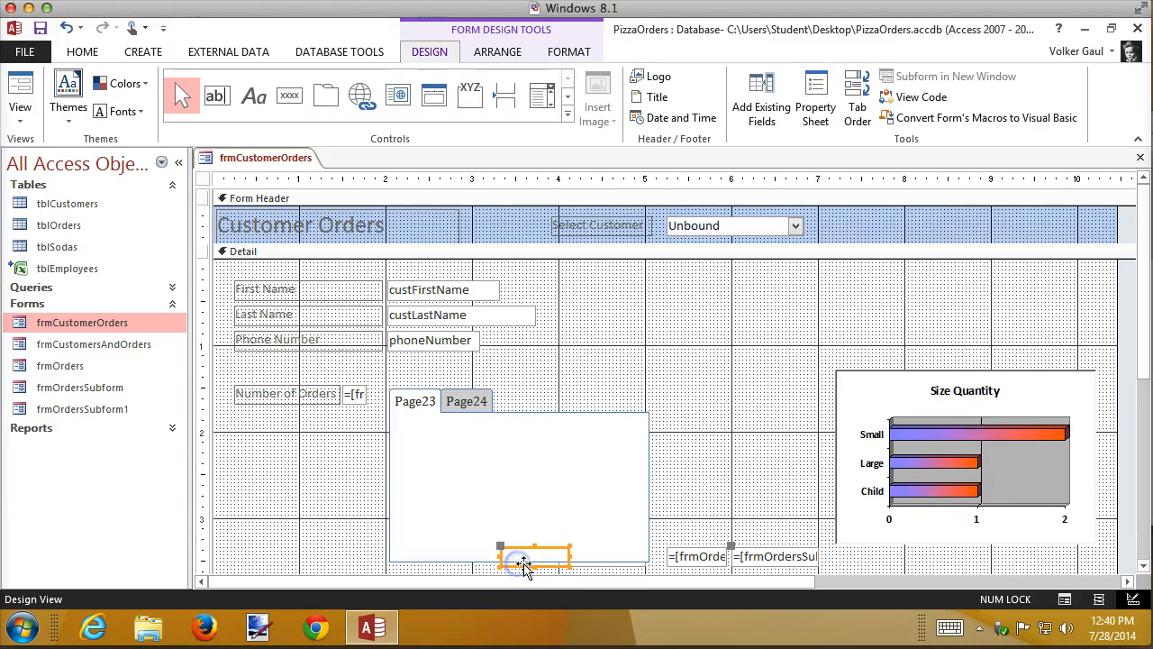
left_click(446, 522)
left_click(528, 557)
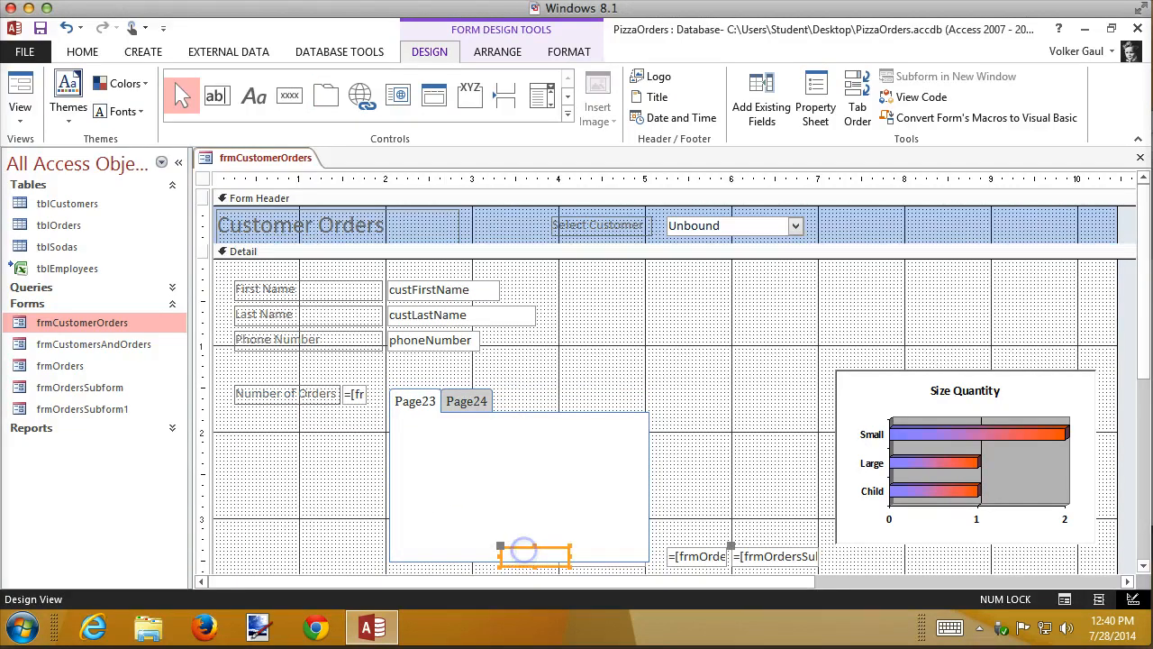
left_click(510, 408)
left_click_drag(518, 561, 525, 536)
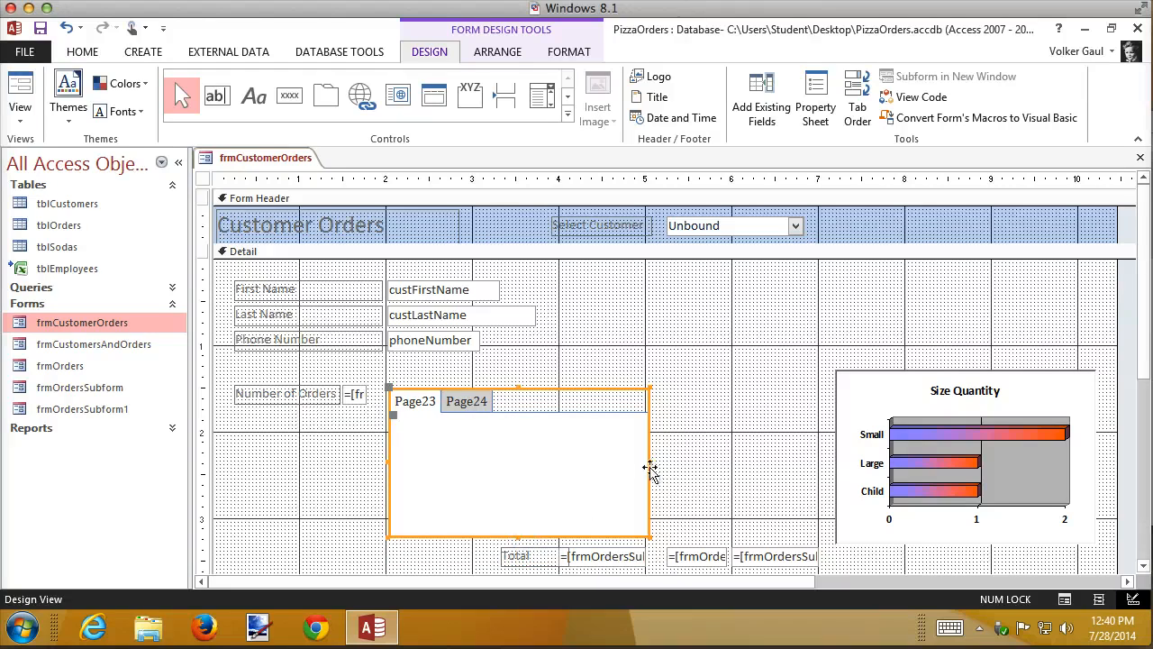
left_click_drag(650, 461, 705, 462)
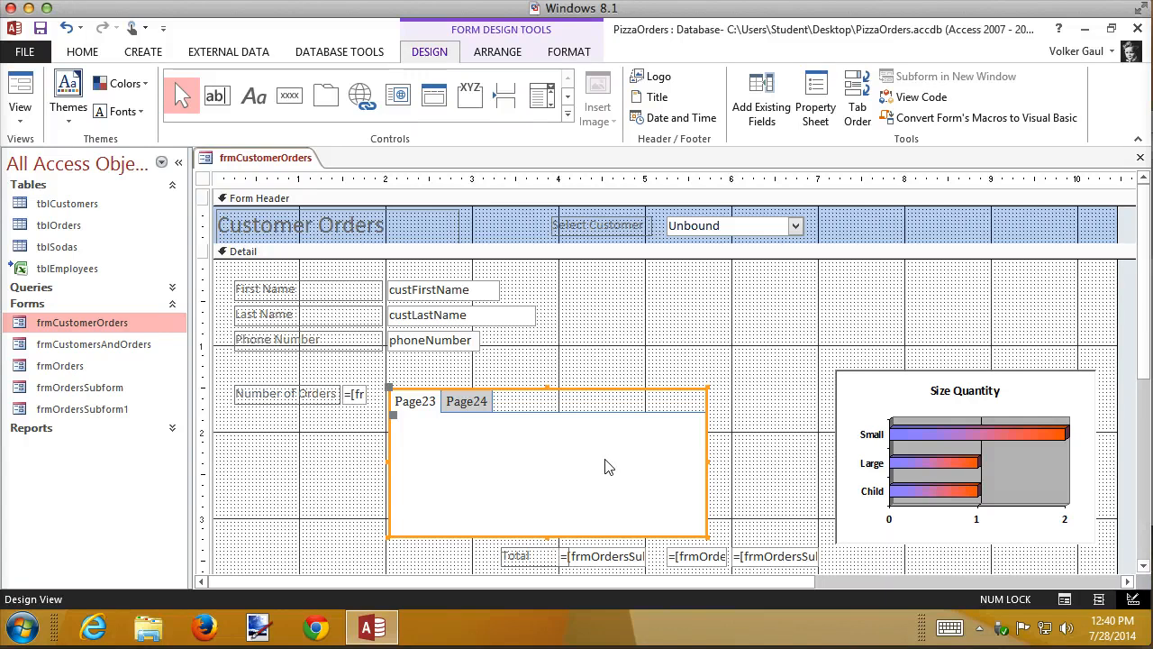
- Paste the cut orders subform onto the tab control's first page
left_click(426, 406)
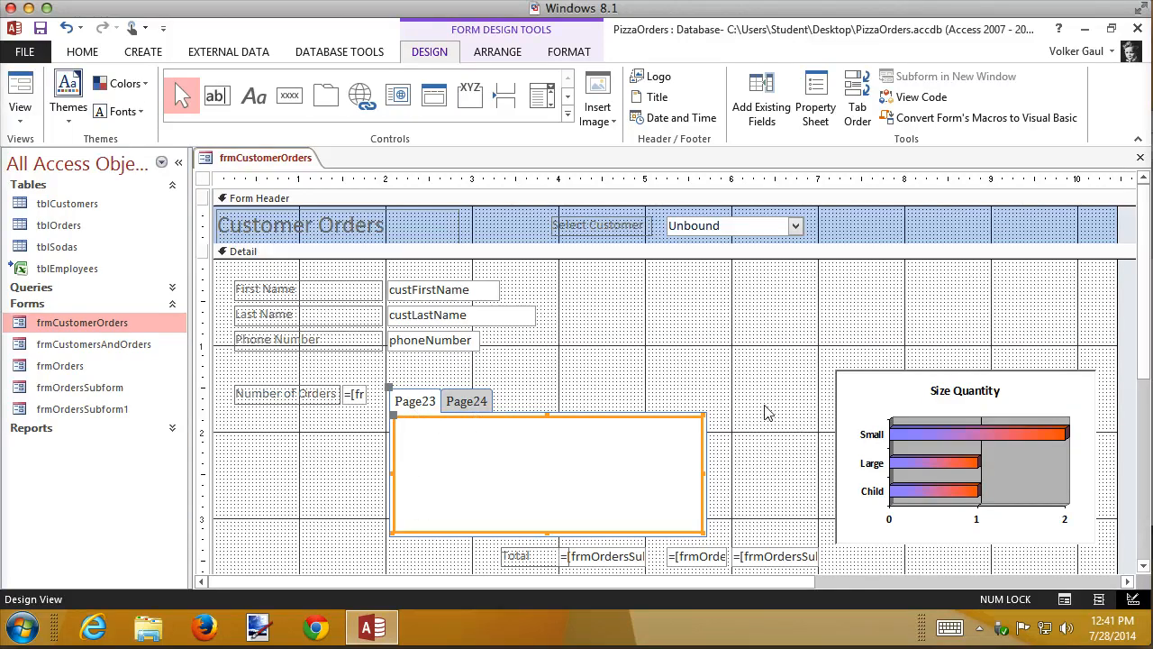
left_click(452, 401)
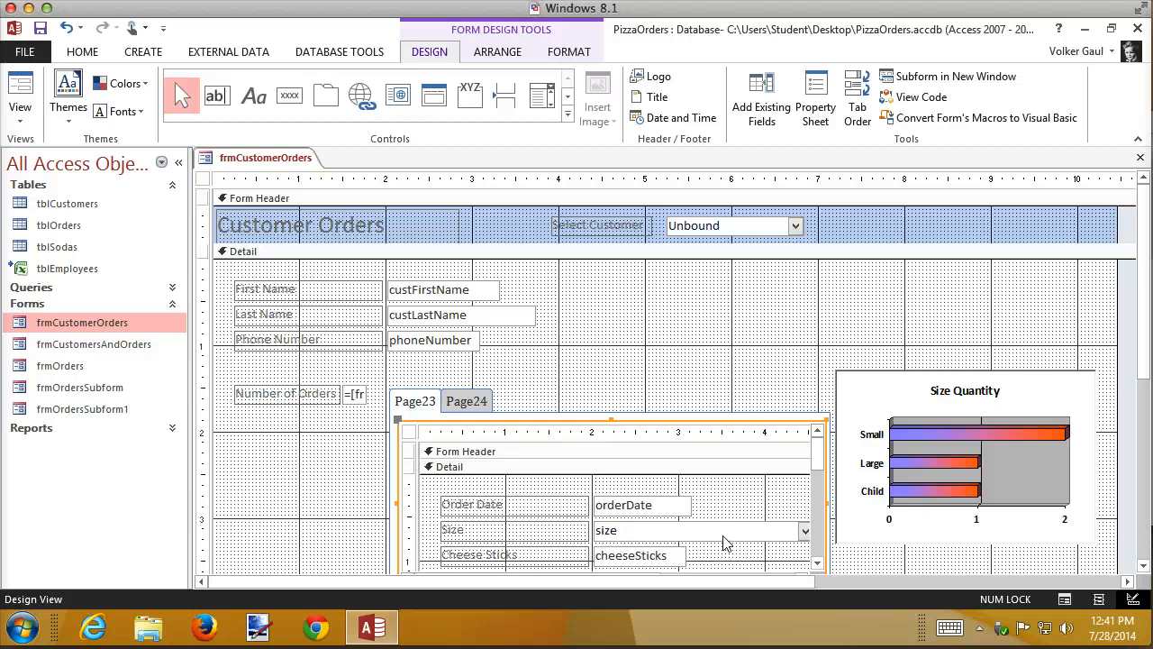
- Move the Size Quantity chart onto the tab control's second page and widen it to about 4.9 inches, nearly filling the page
left_click(890, 386)
key("Delete")
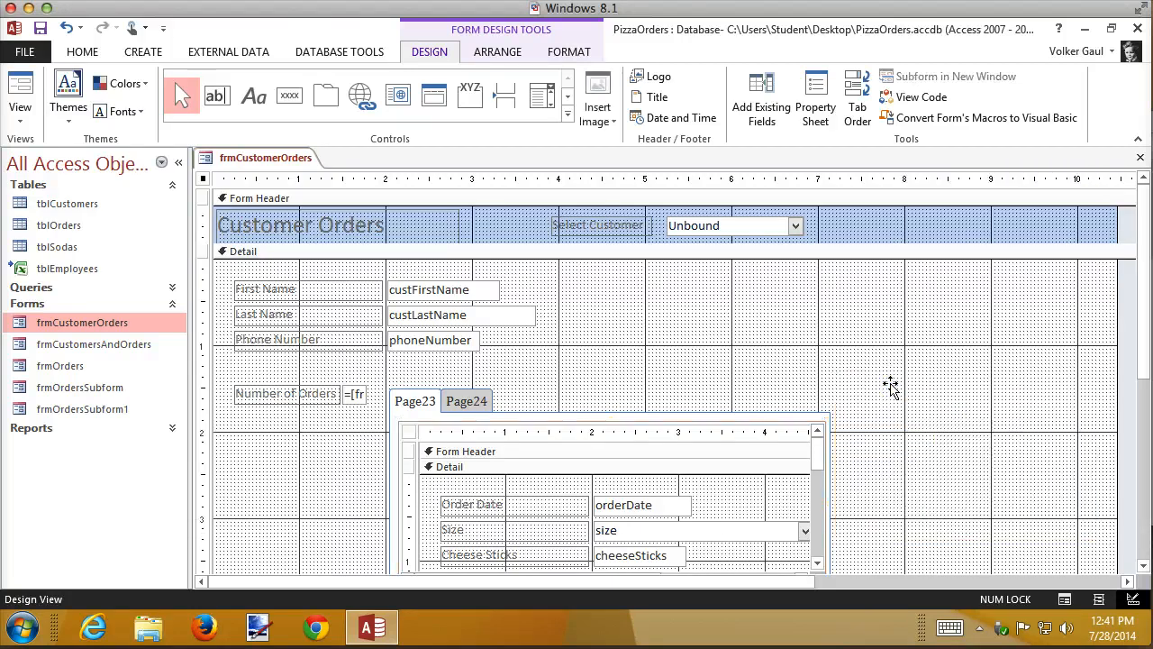
left_click(462, 397)
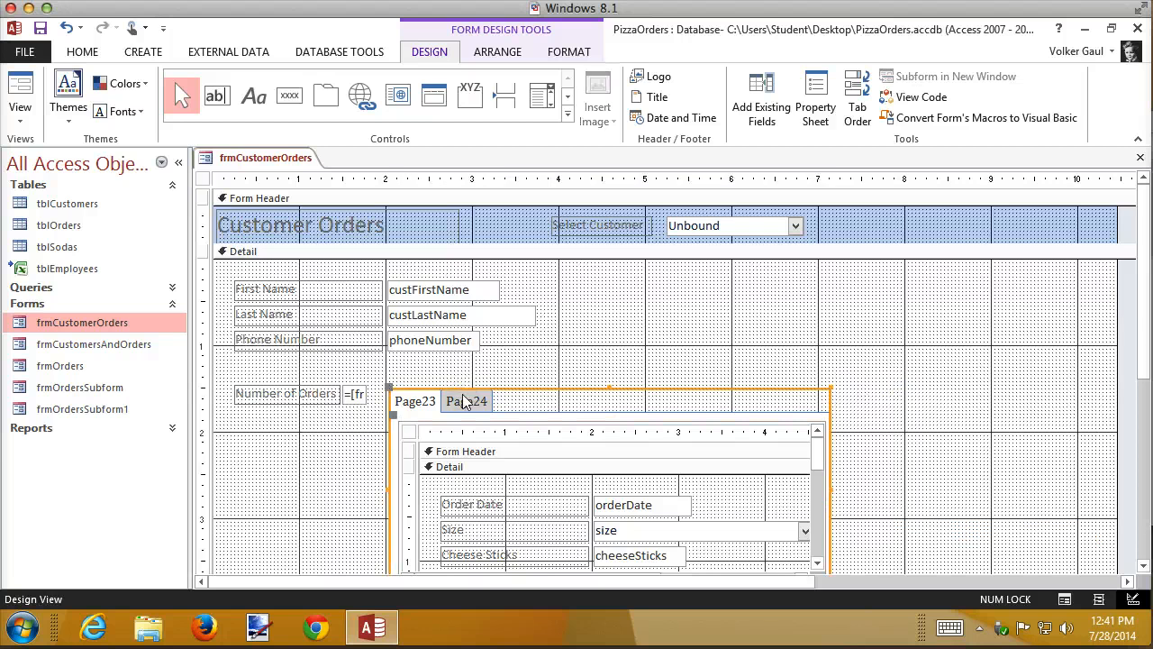
left_click(463, 399)
key("ctrl+v")
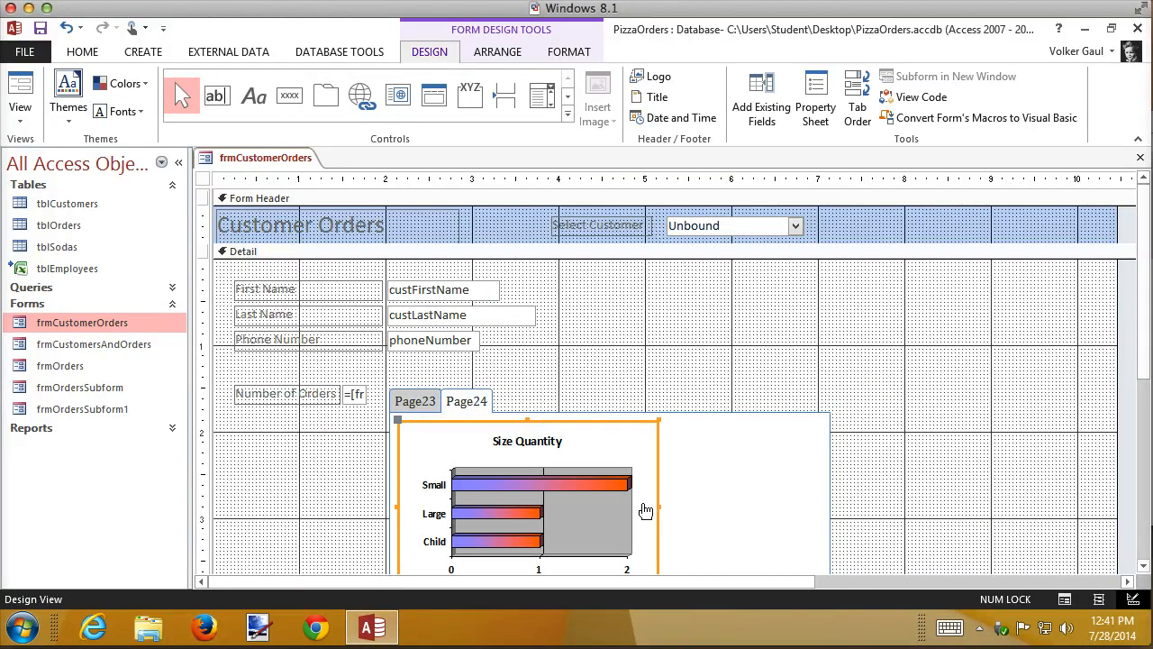
left_click_drag(661, 512, 821, 509)
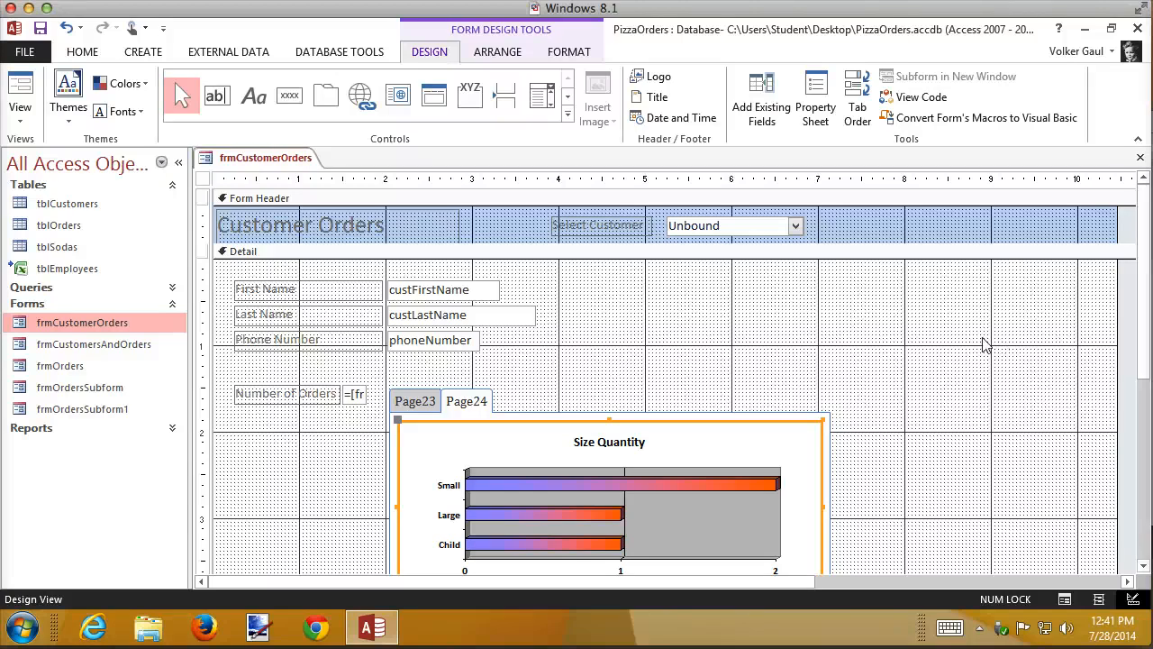
- Set the caption of the tab page holding the orders subform to Orders
left_click(413, 407)
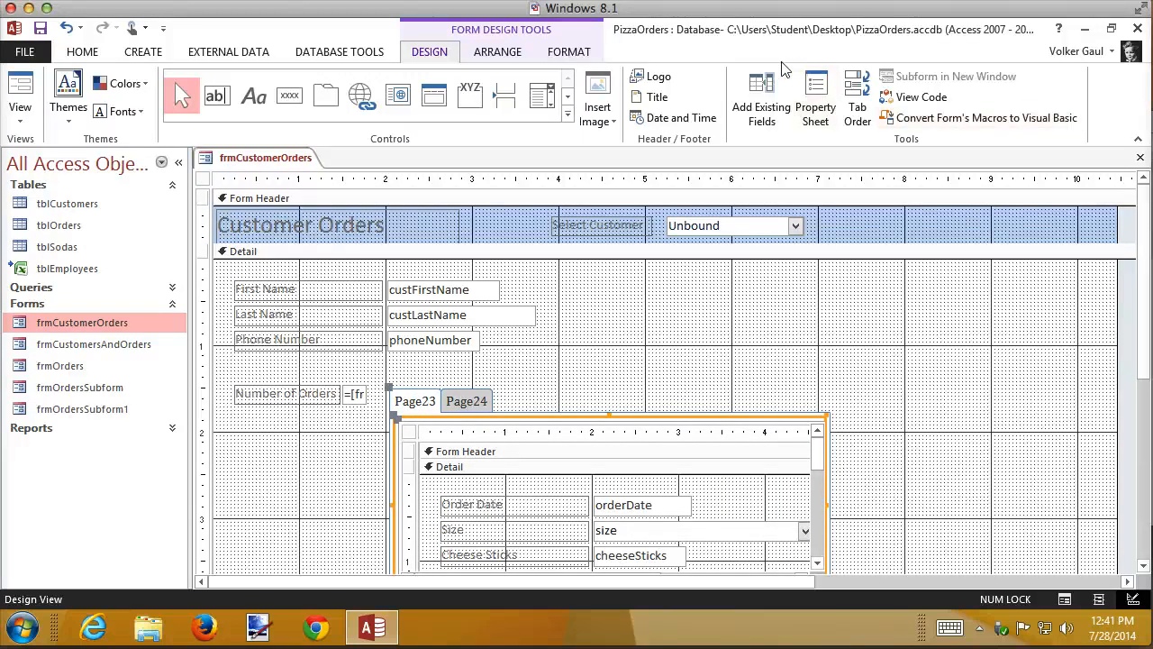
left_click(815, 99)
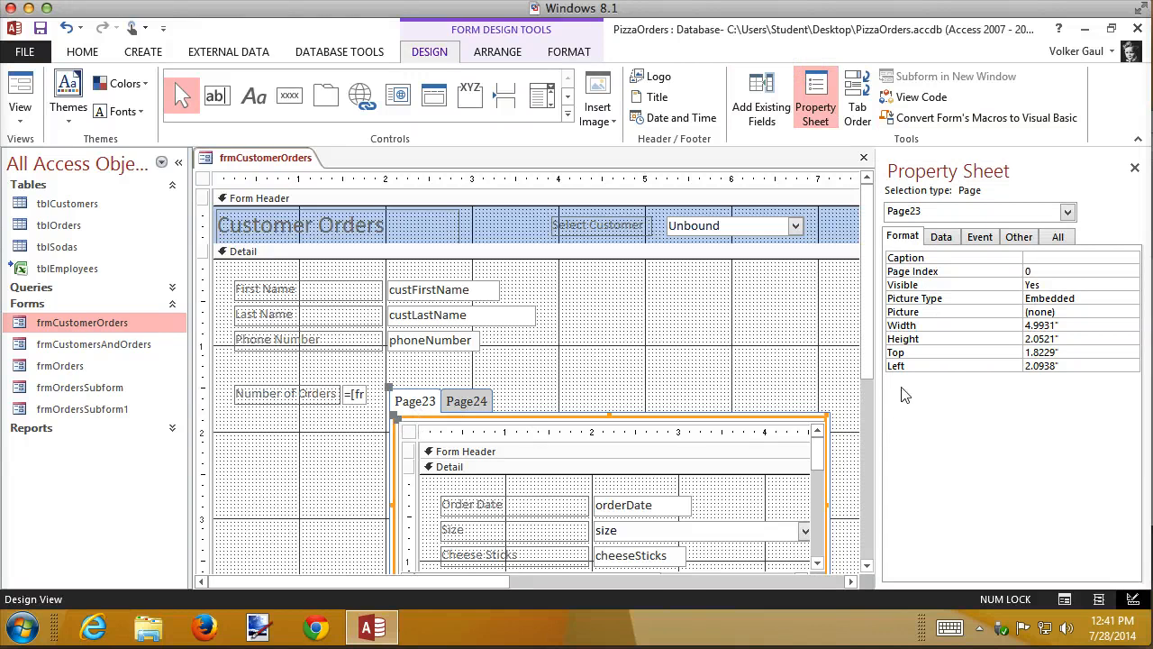
left_click(1088, 257)
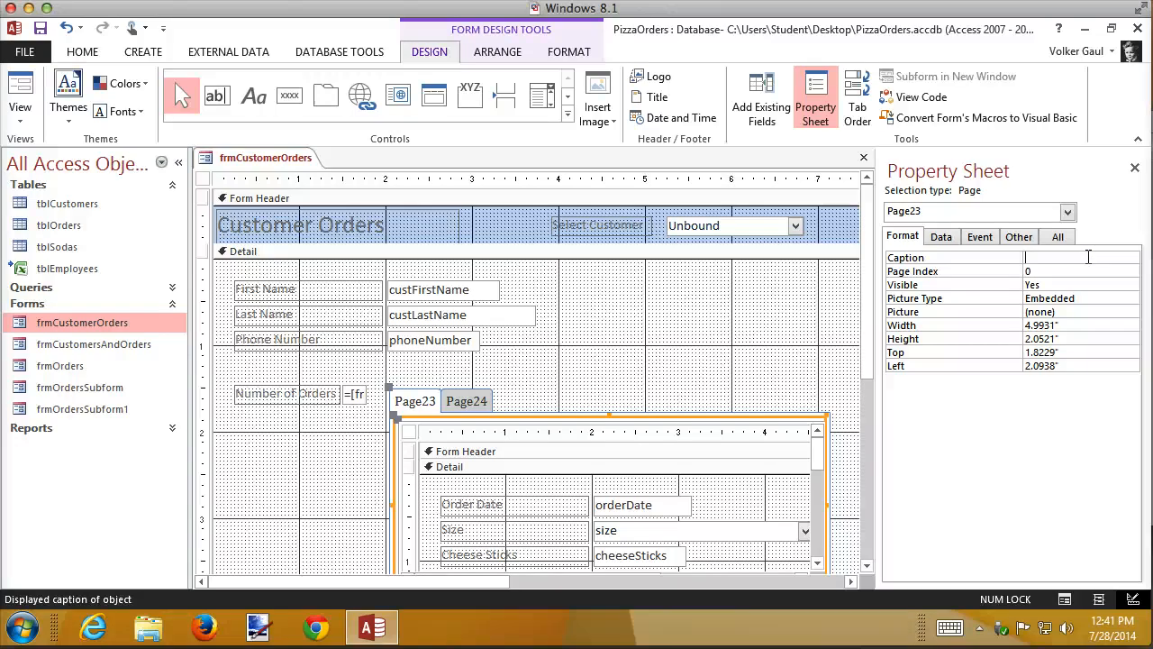
type("Orders")
key("Return")
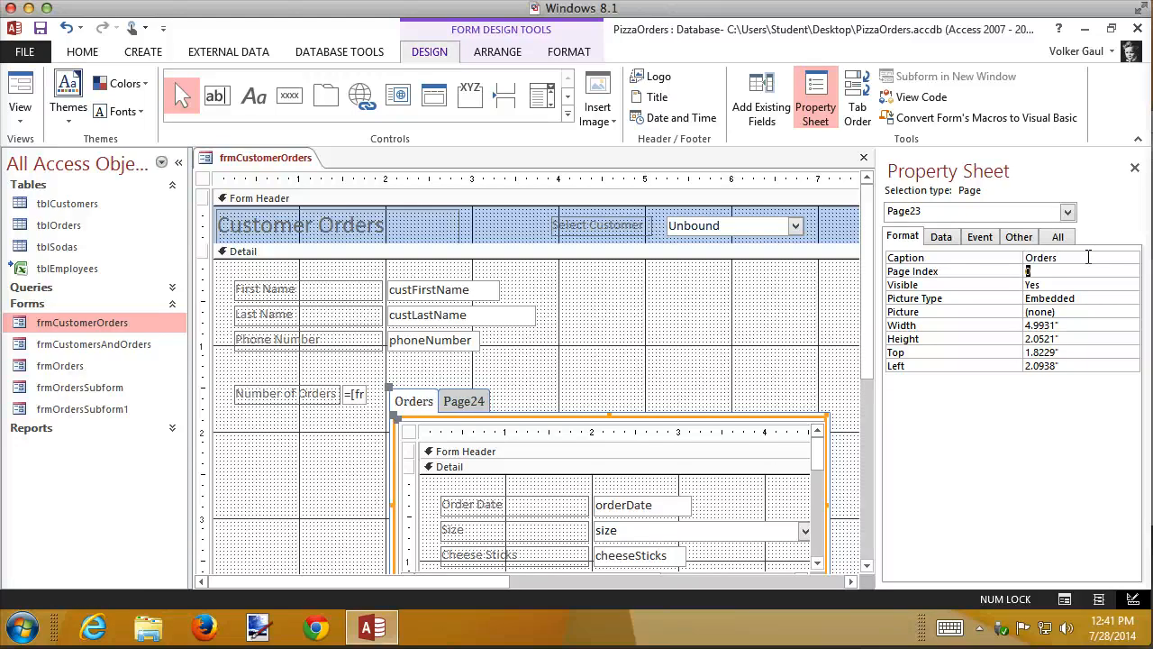
- Set the caption of the tab page holding the chart to Sizes and close the property sheet
left_click(482, 405)
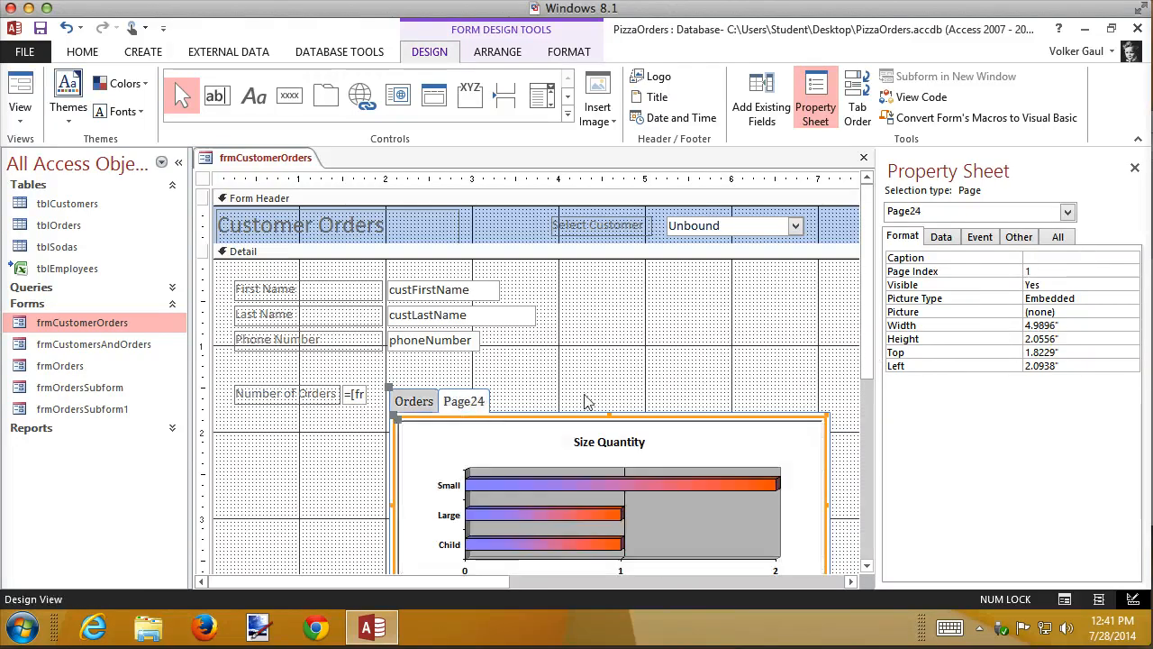
left_click(1066, 255)
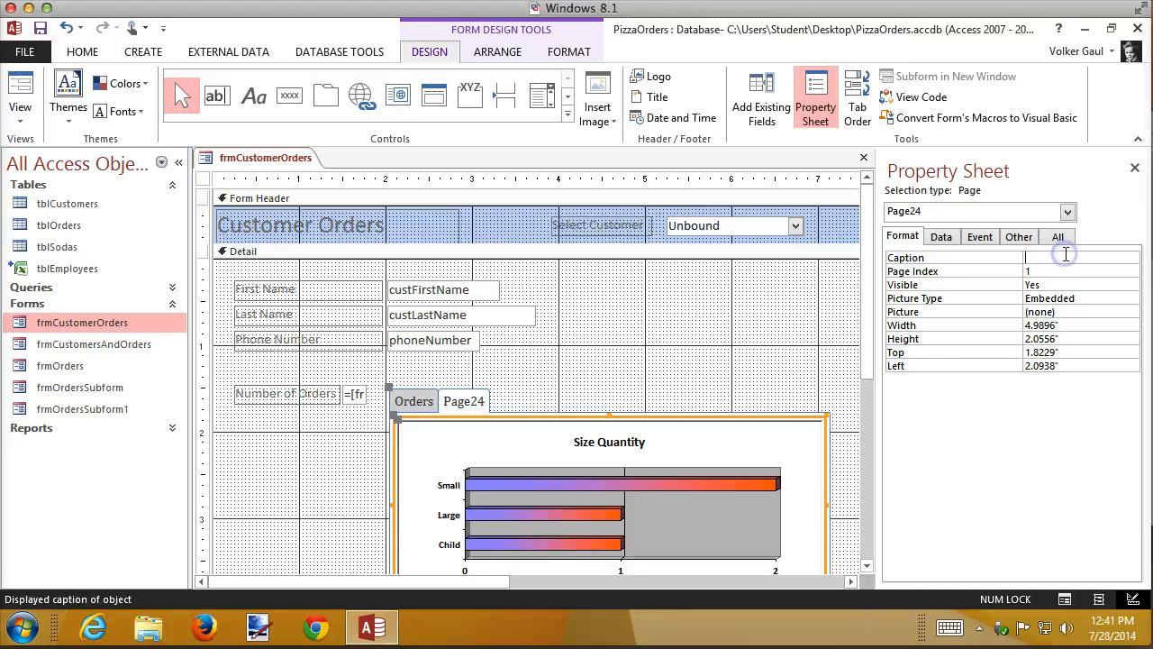
type("sizes")
key("BackSpace")
key("BackSpace")
key("BackSpace")
key("BackSpace")
key("BackSpace")
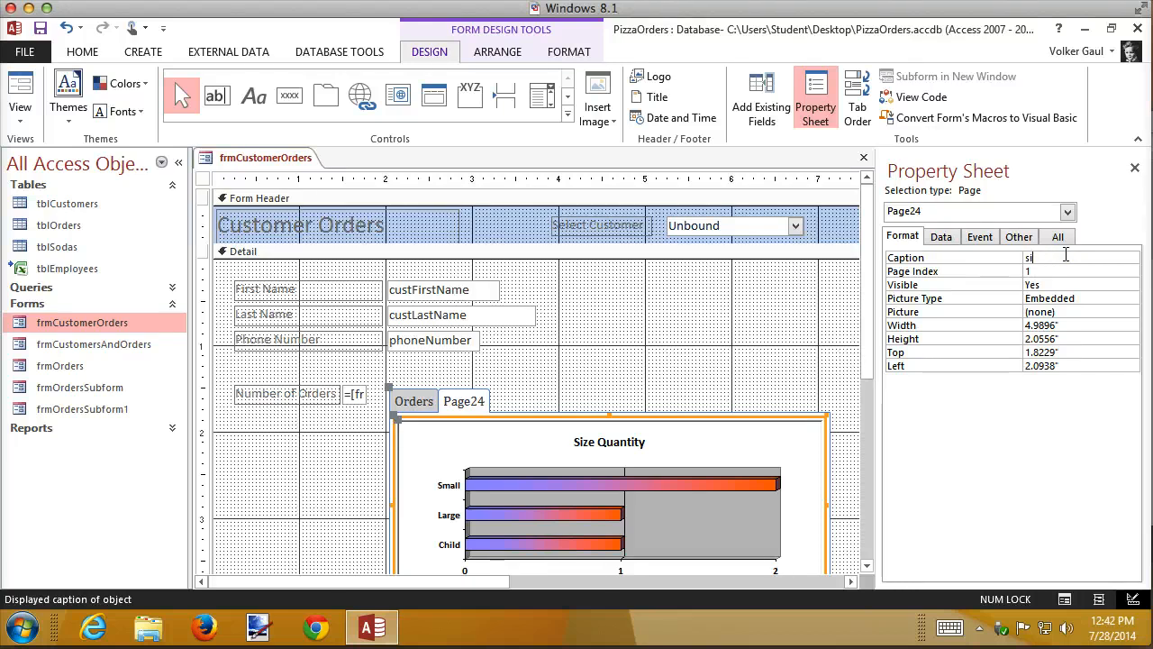
type("Sizes")
key("Tab")
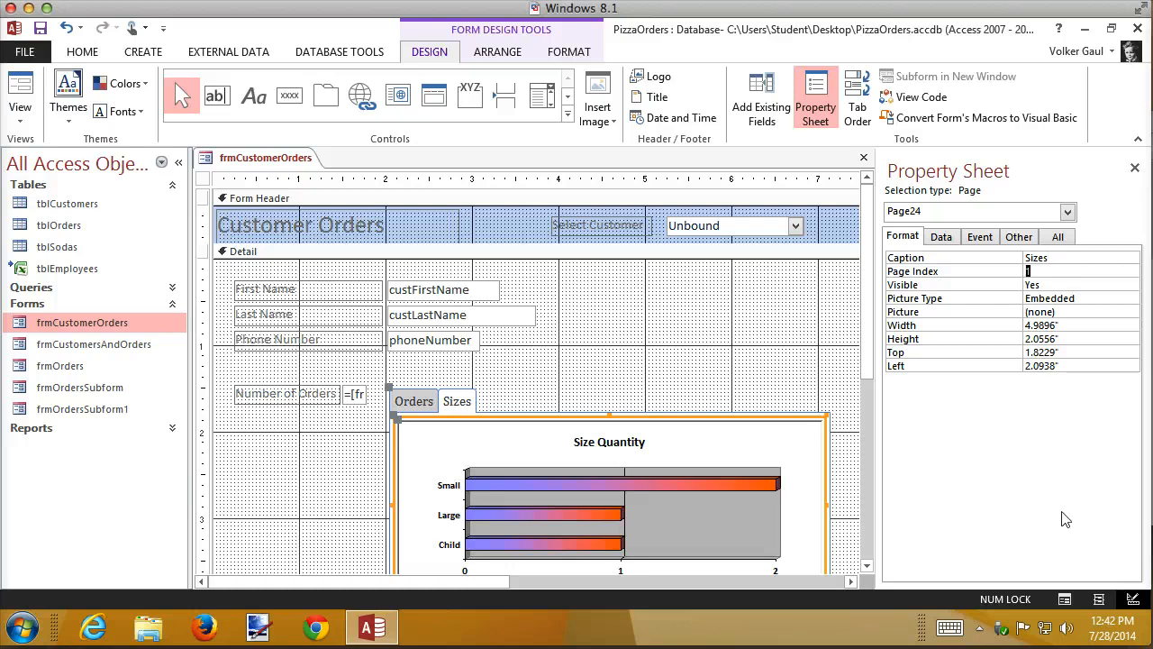
left_click(1135, 170)
- Show the form in Form View and check the Sizes chart up to the fifth customer record, ending on that customer's Orders page
left_click(1063, 599)
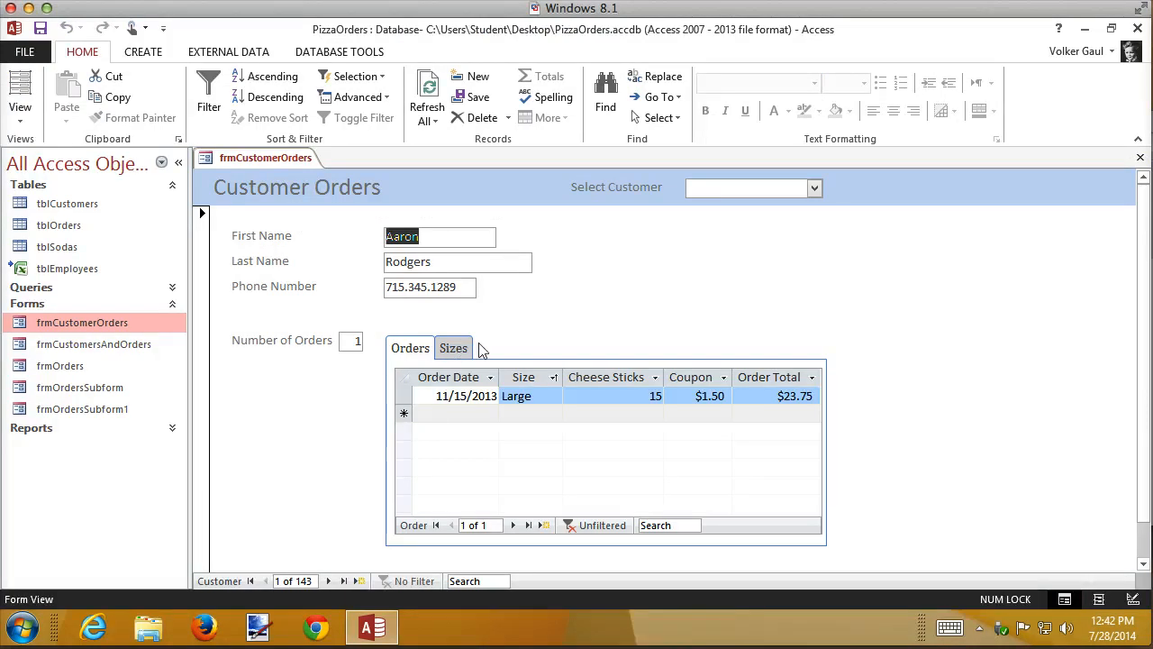
left_click(455, 348)
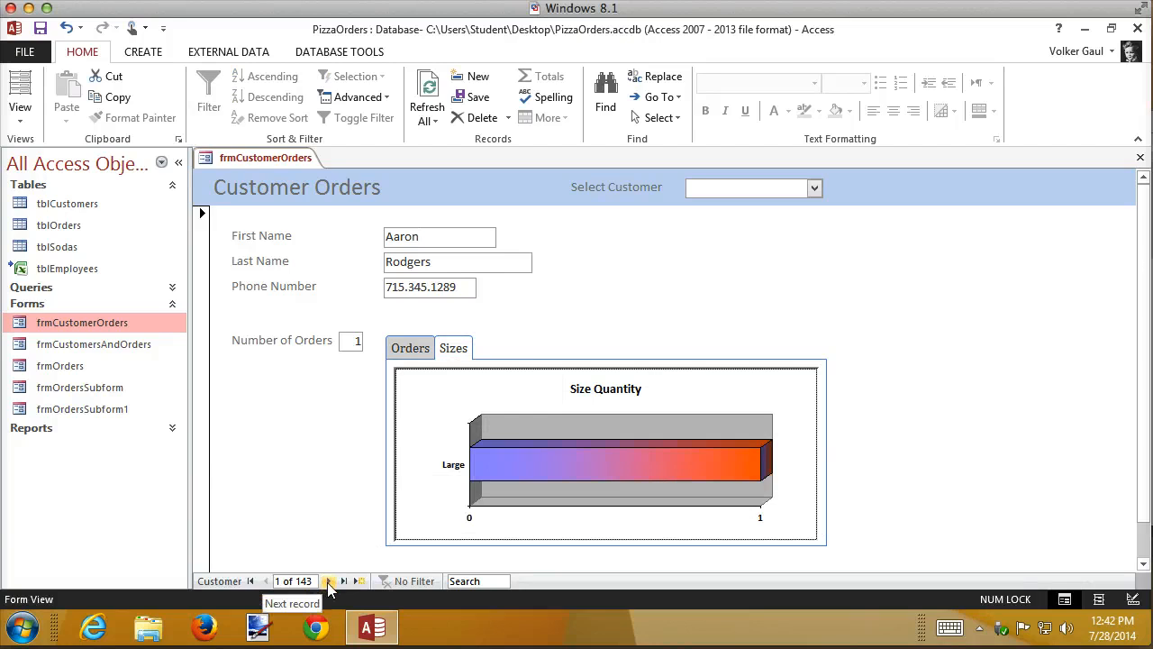
left_click(327, 581)
left_click(327, 581)
left_click(328, 582)
left_click(328, 581)
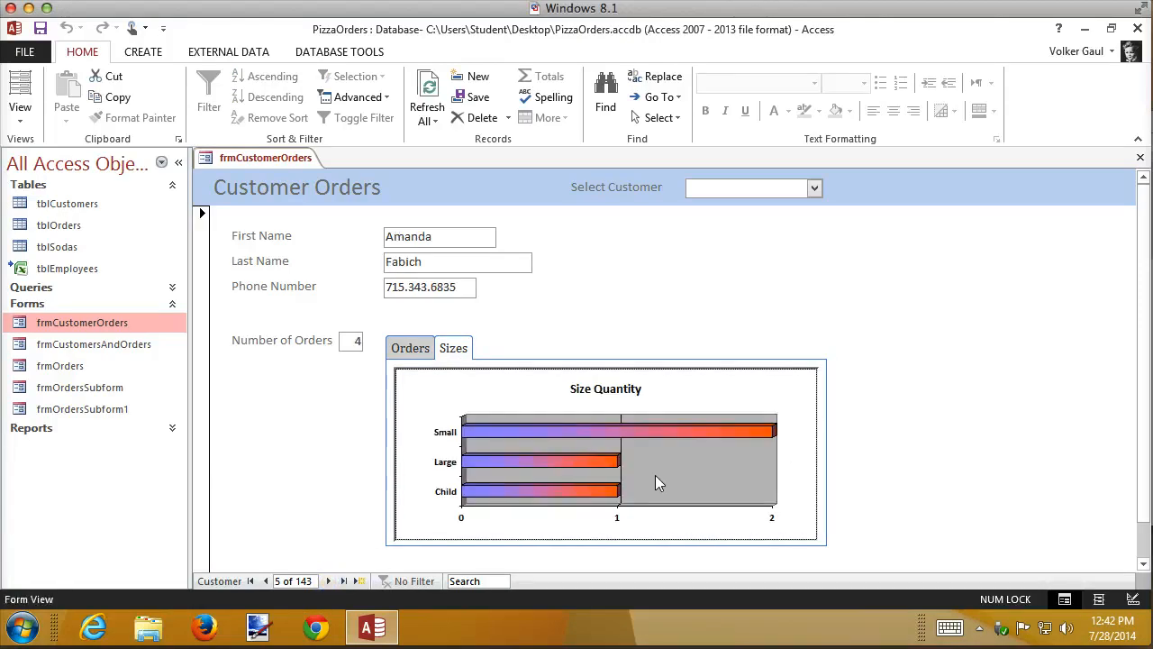
left_click(421, 350)
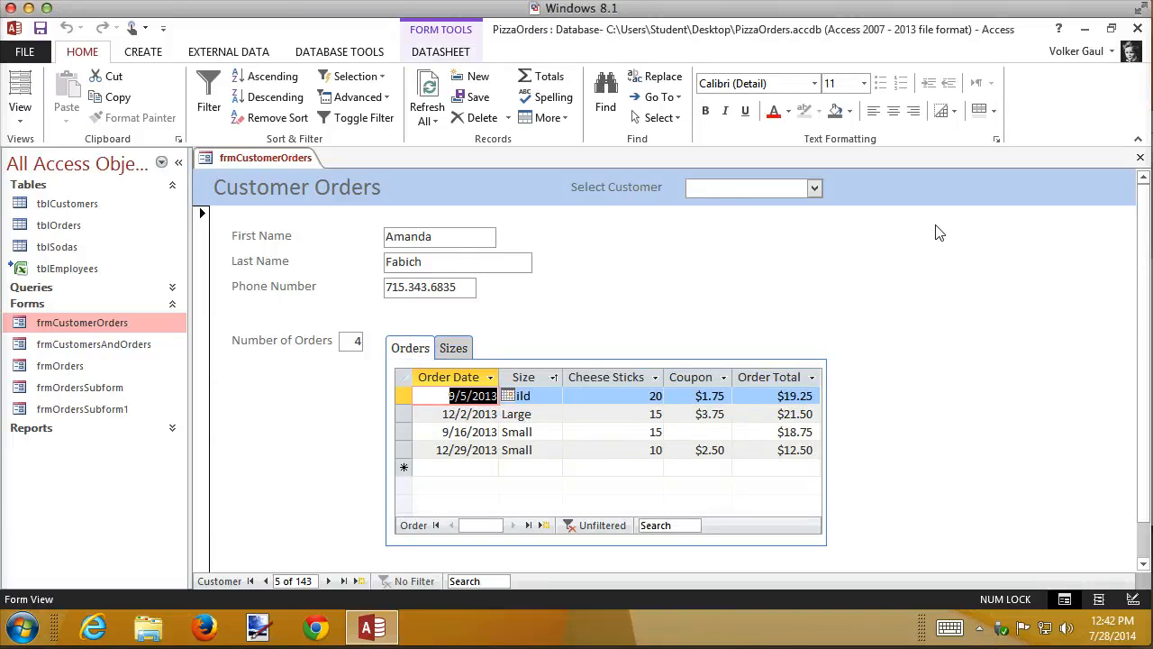
- Look up two more customers through the Select Customer combo box and view the second one's Sizes chart
left_click(812, 188)
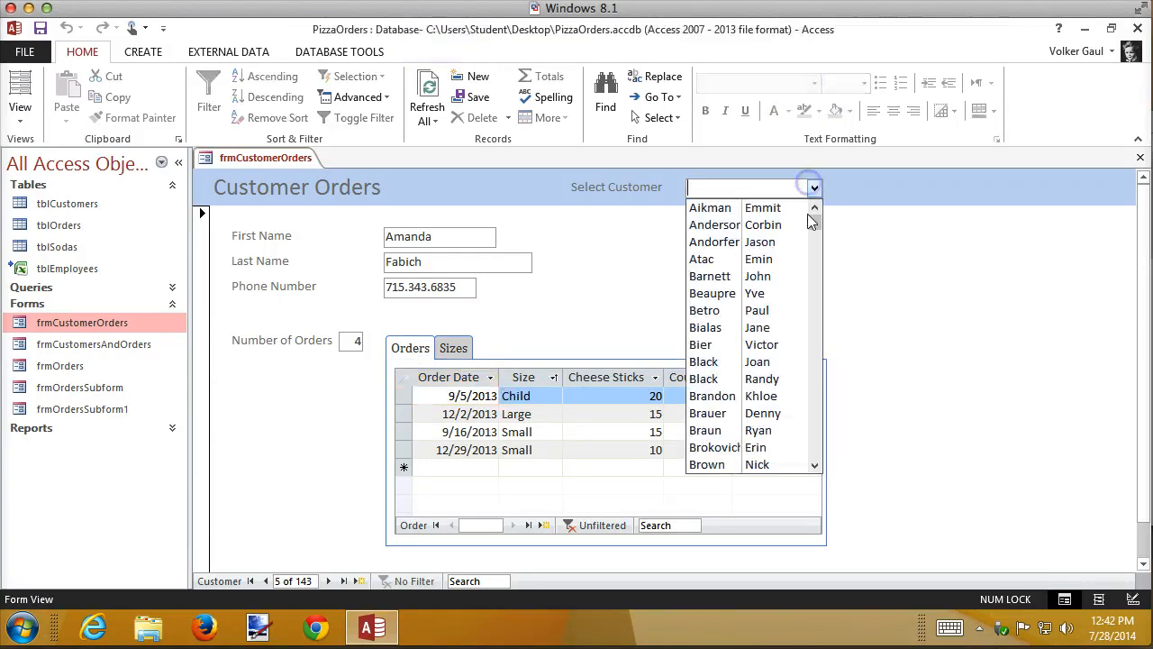
left_click(711, 340)
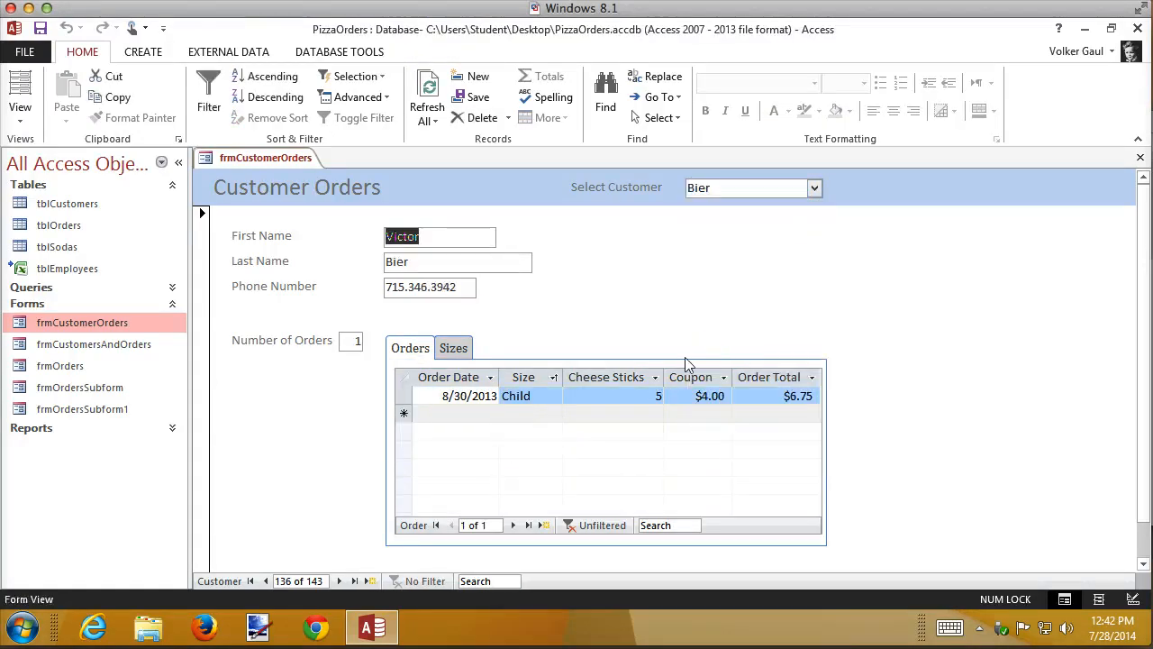
left_click(814, 188)
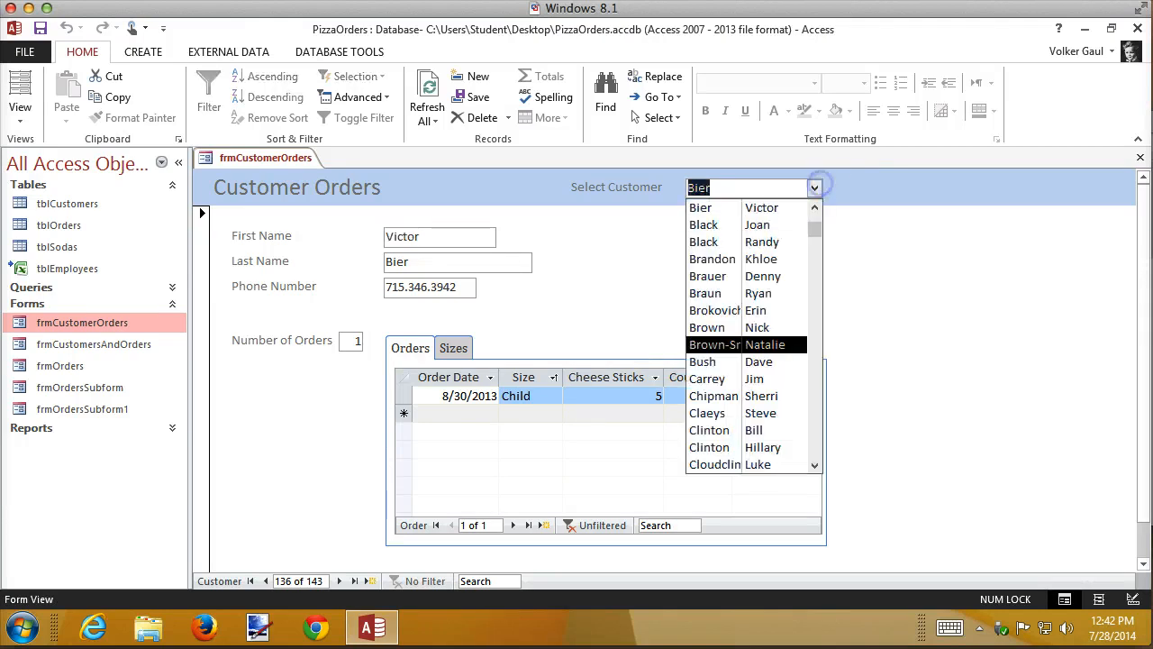
left_click(765, 433)
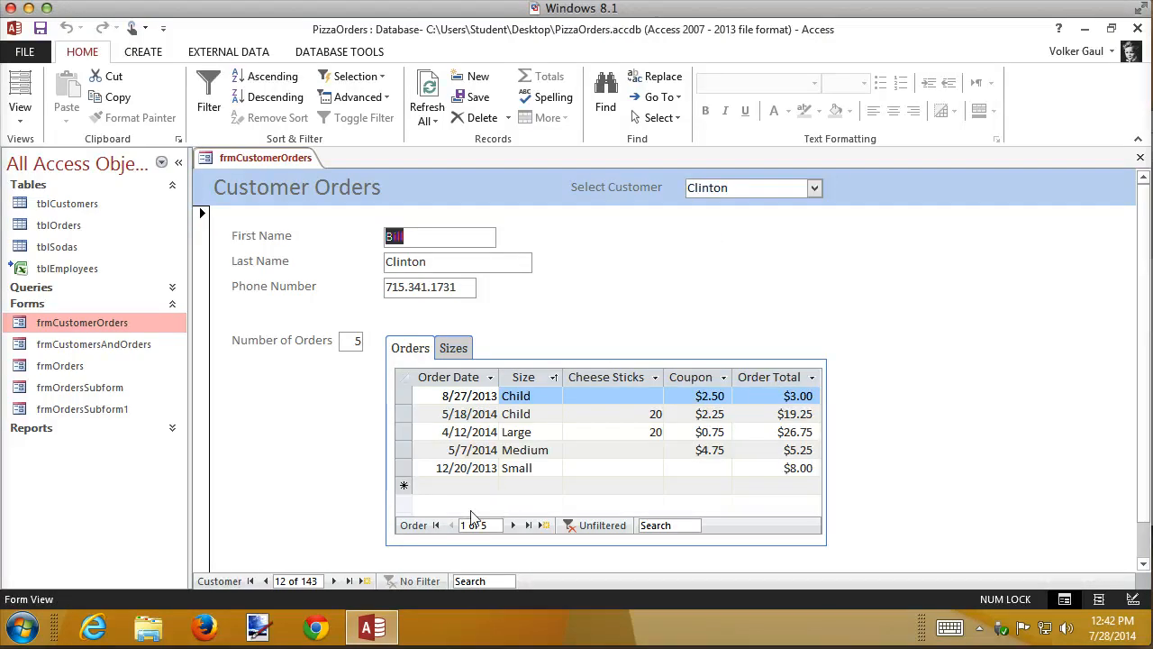
left_click(457, 351)
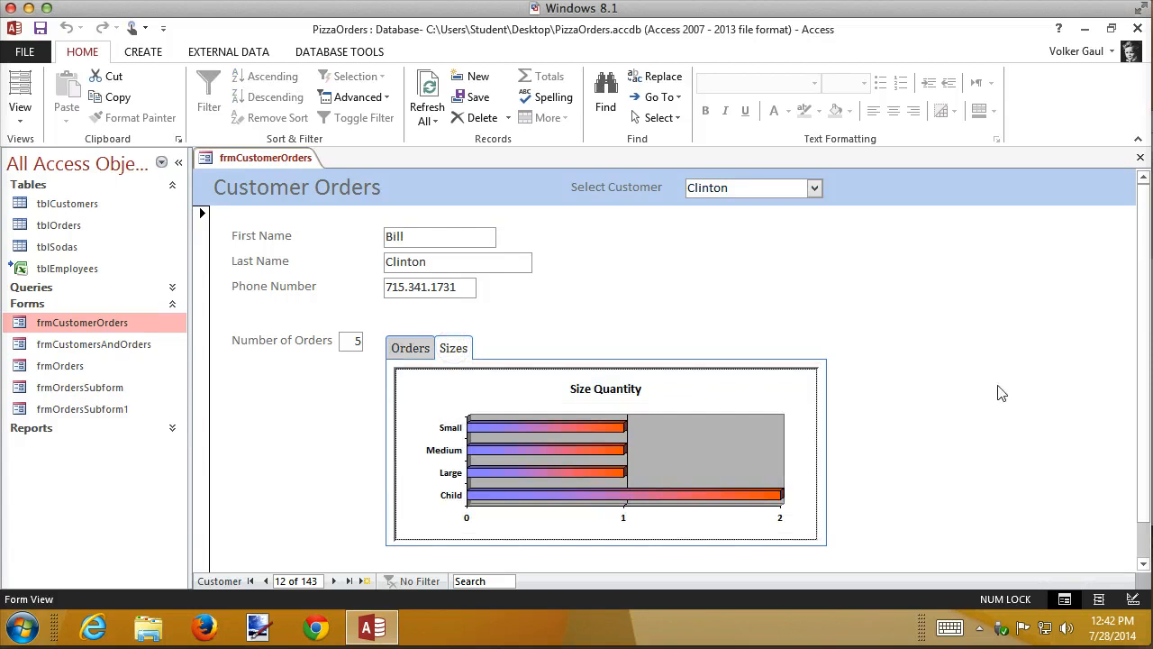